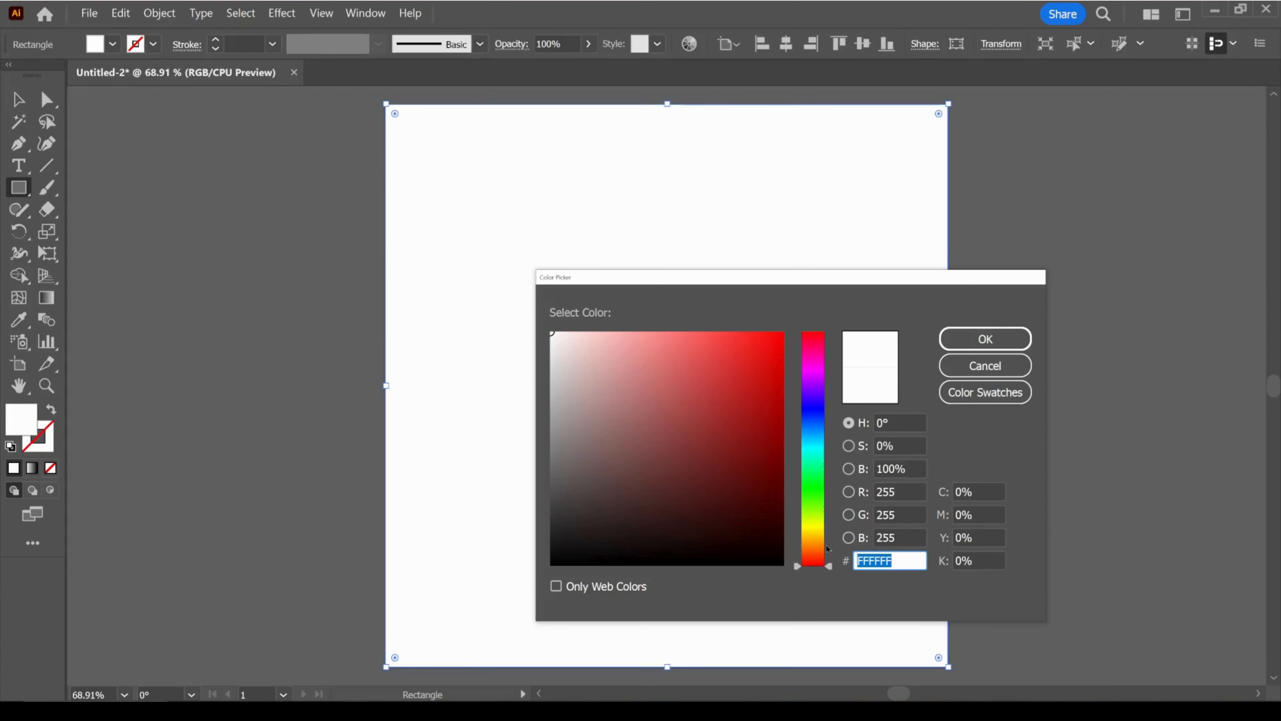
- Fill the square background with light orange FCD081 and deselect it
mouse_move(816, 535)
mouse_down()
mouse_move(818, 523)
mouse_move(818, 543)
mouse_up()
click(666, 330)
click(663, 334)
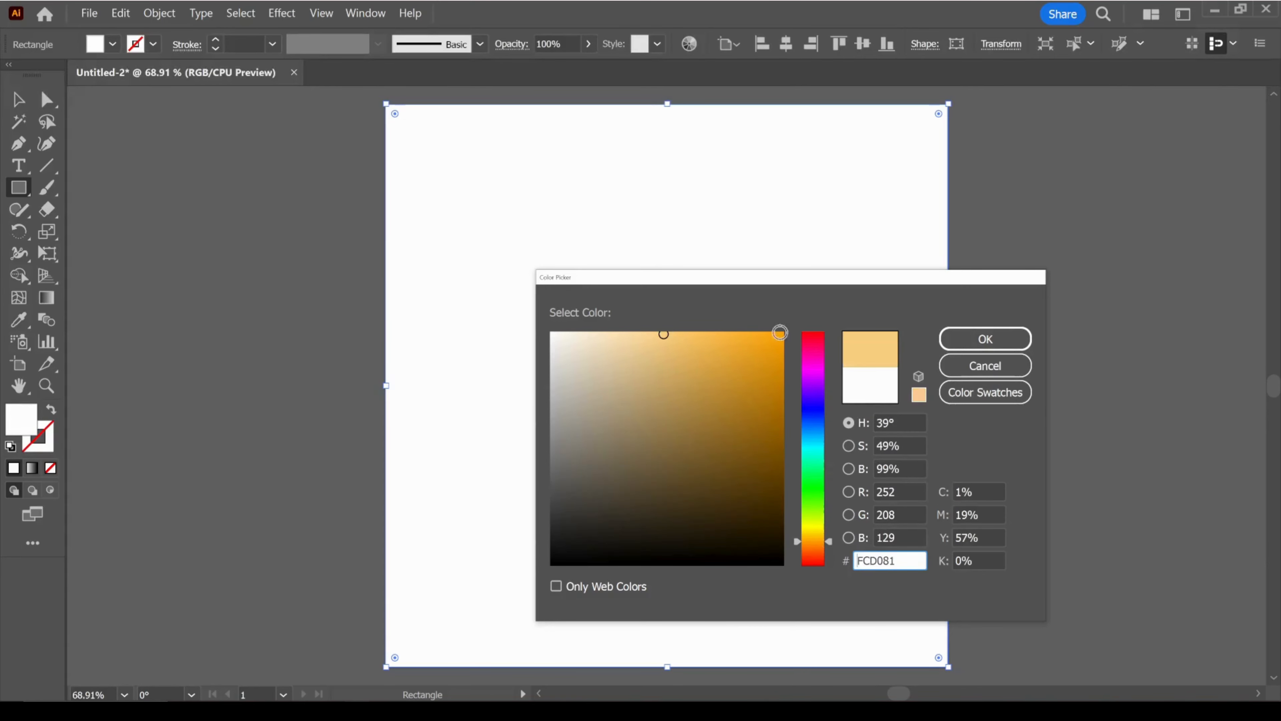
click(986, 339)
key(v)
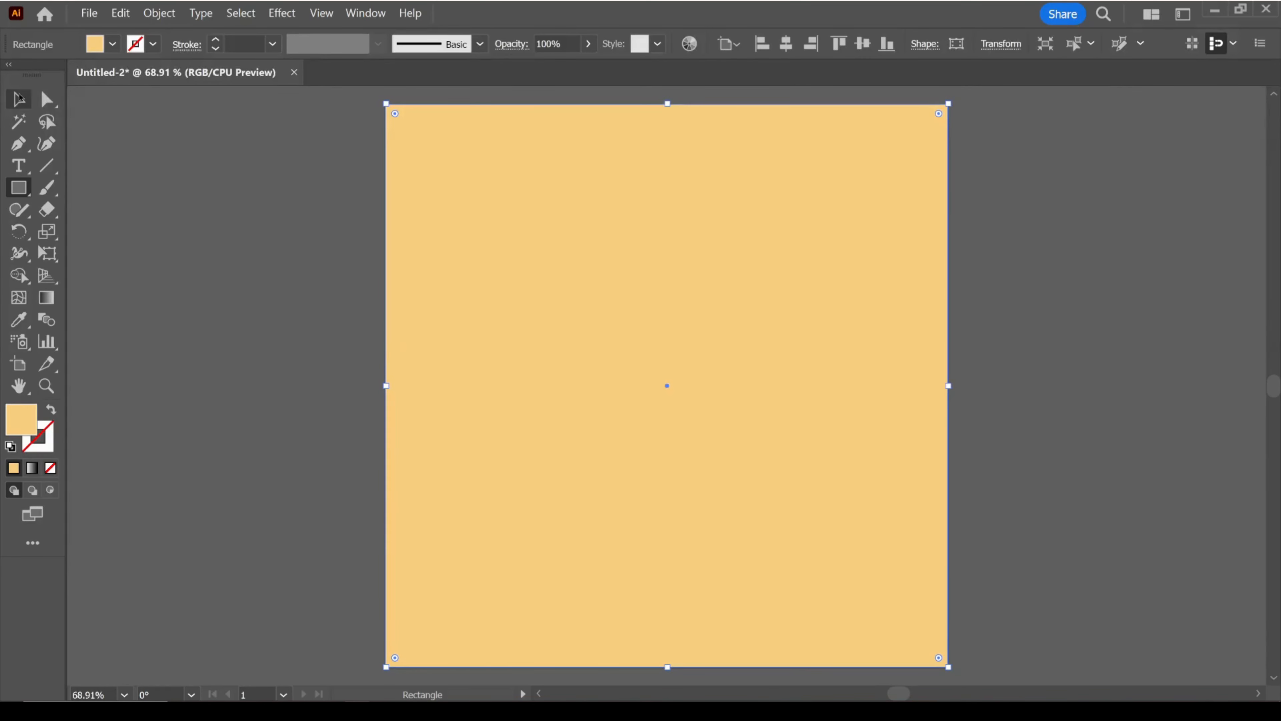
click(168, 208)
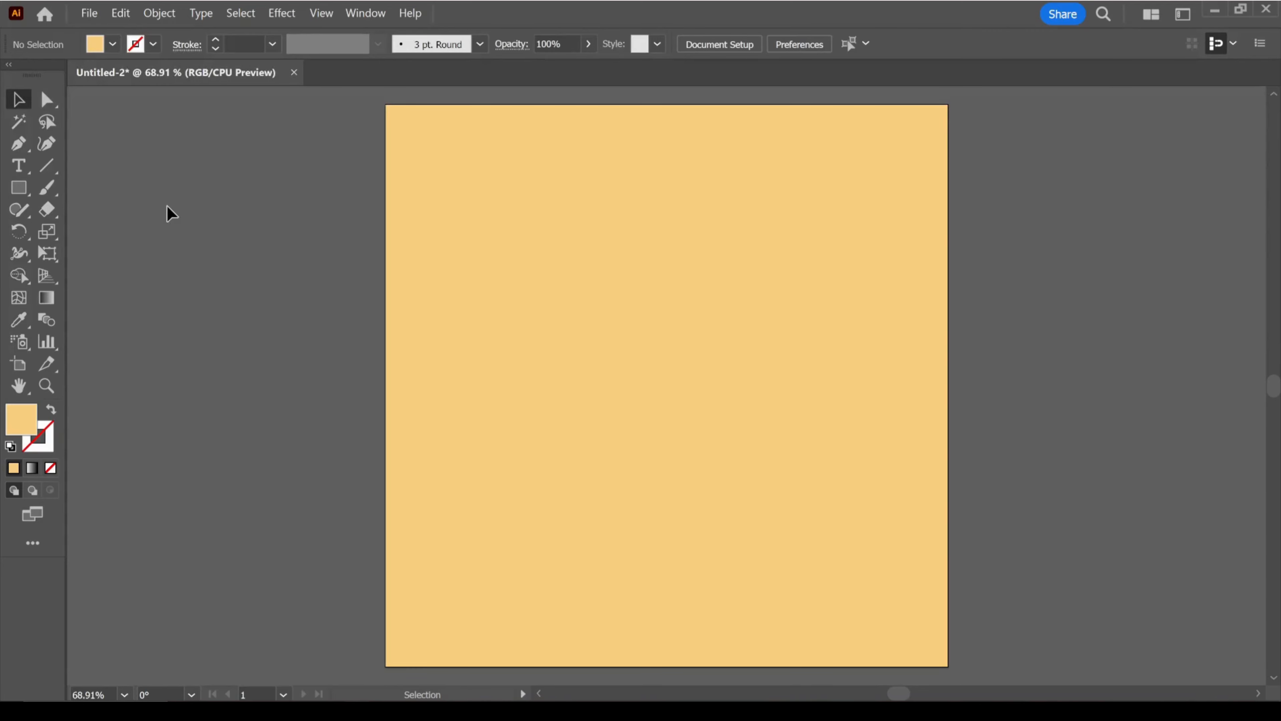
- Create an area text box across the upper middle of the artboard and replace its placeholder text with "Orange"
key(t)
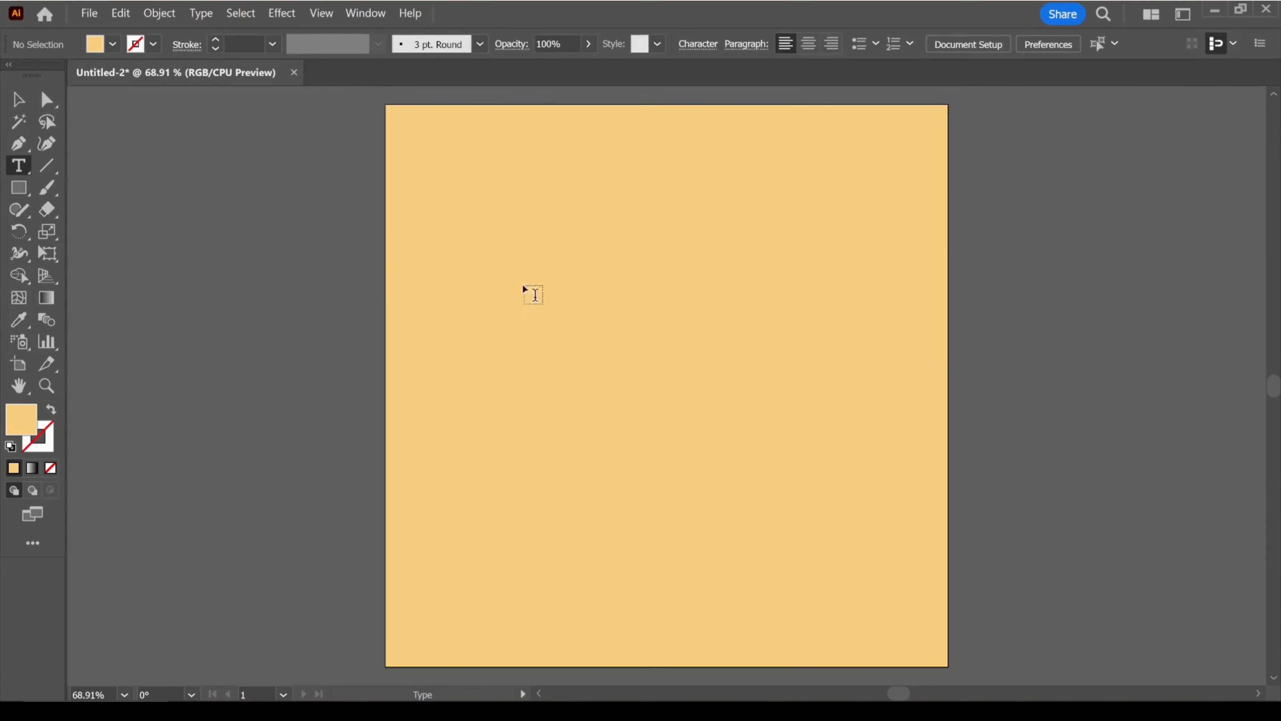
drag(458, 228, 880, 467)
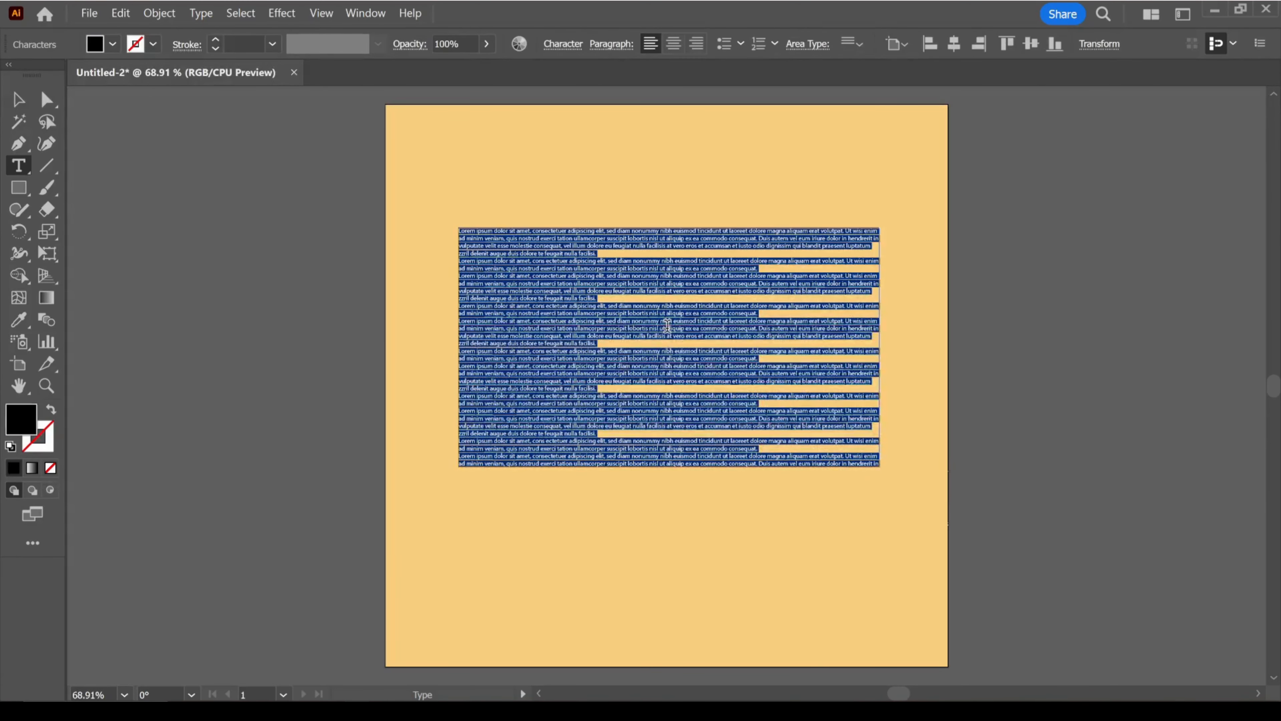
key(BackSpace)
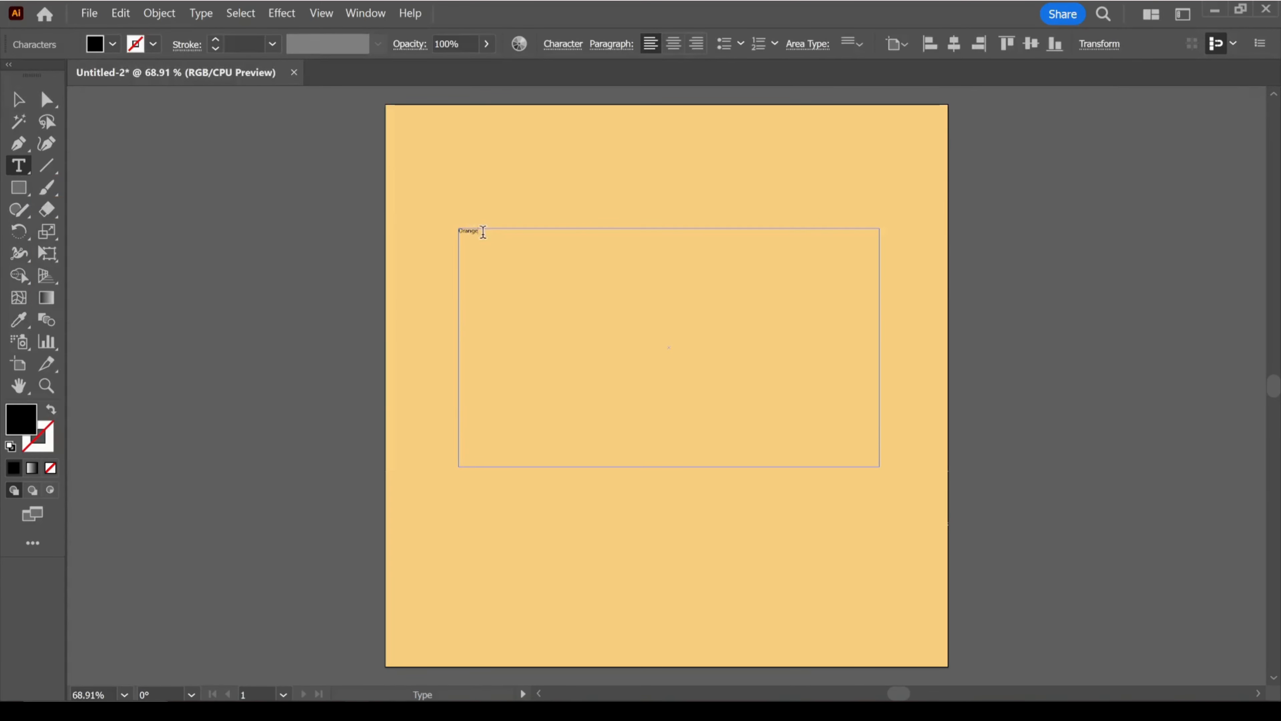
- Set the font of the word "Orange" to Blenny Black
drag(483, 231, 454, 230)
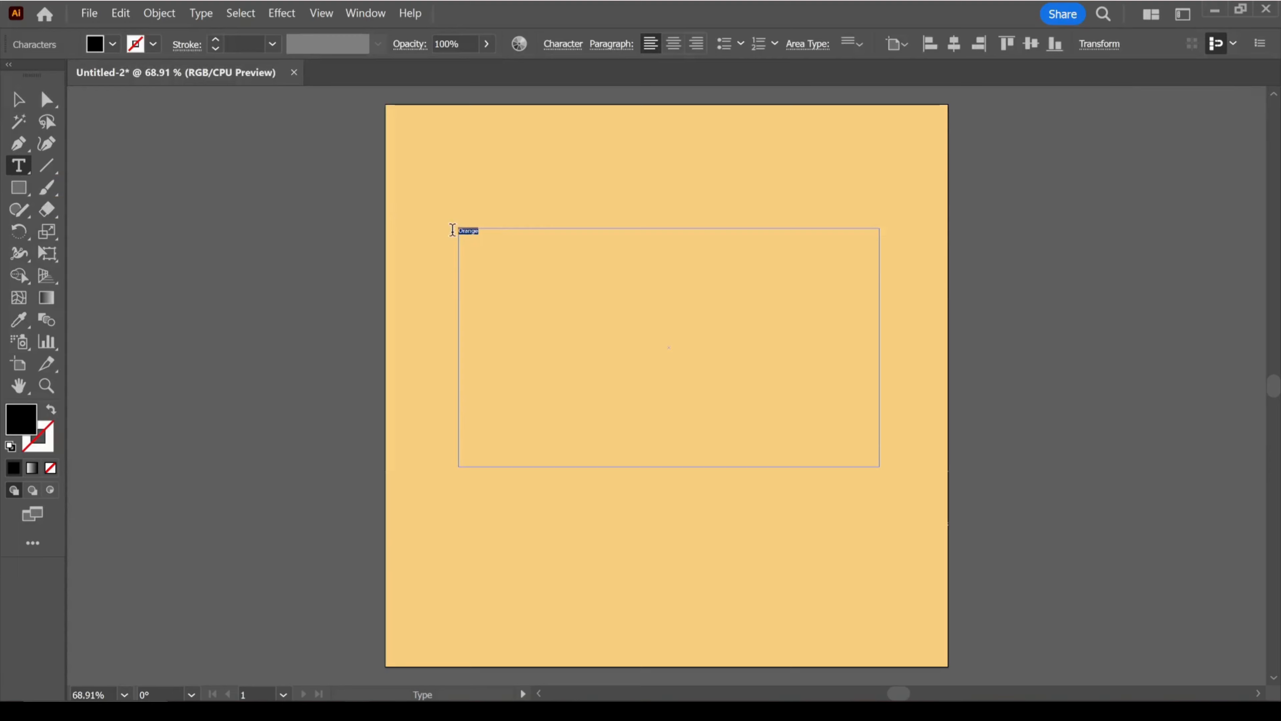
click(566, 49)
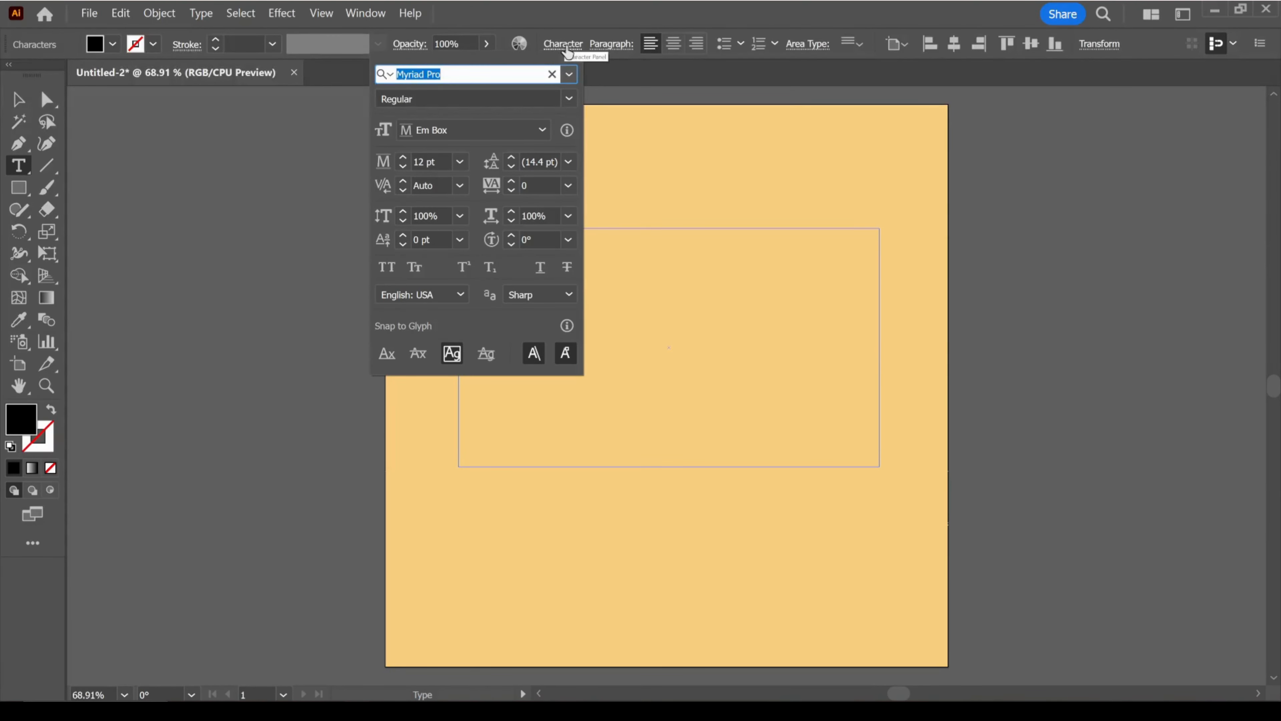
click(569, 75)
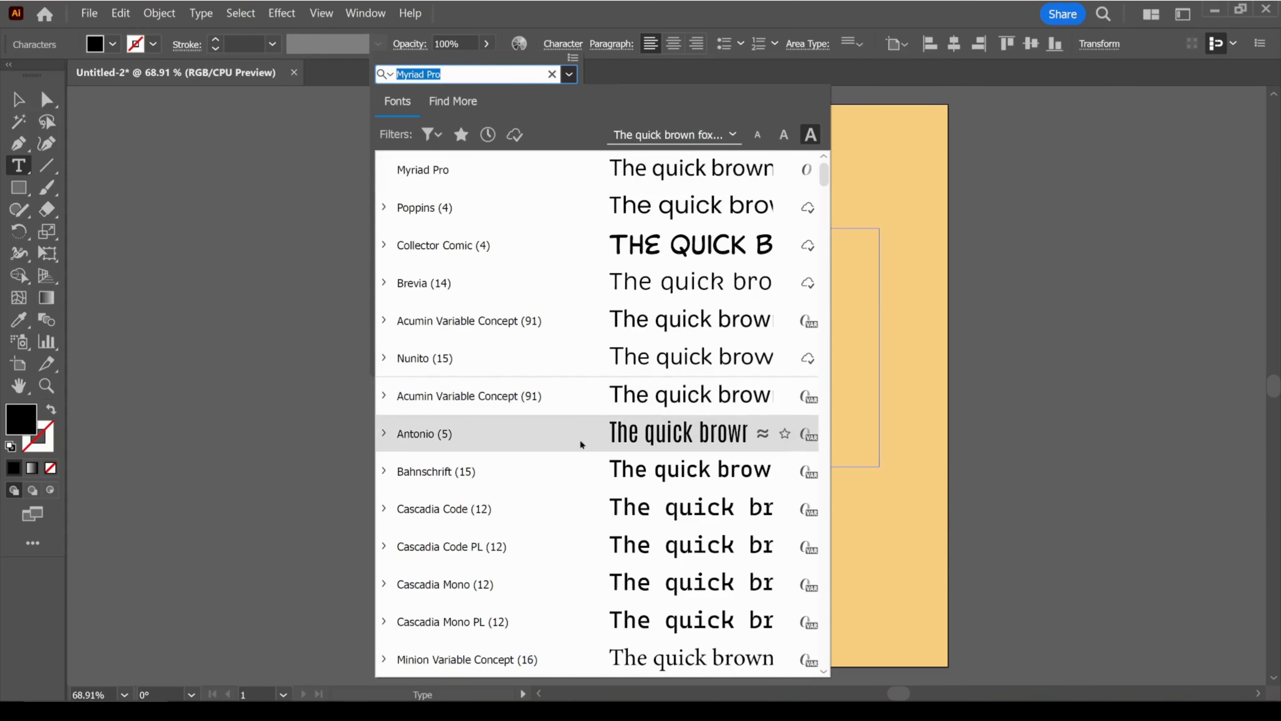
scroll(575, 439, down, 10)
scroll(581, 438, down, 4)
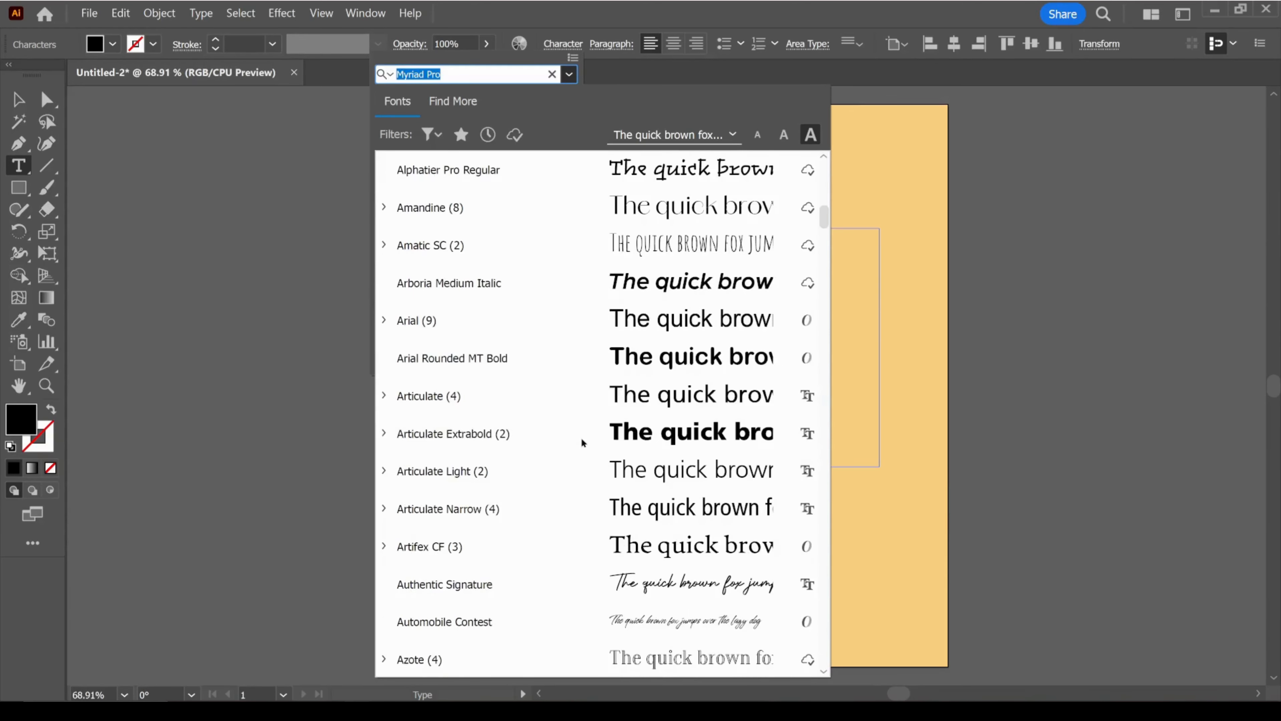
scroll(581, 435, down, 4)
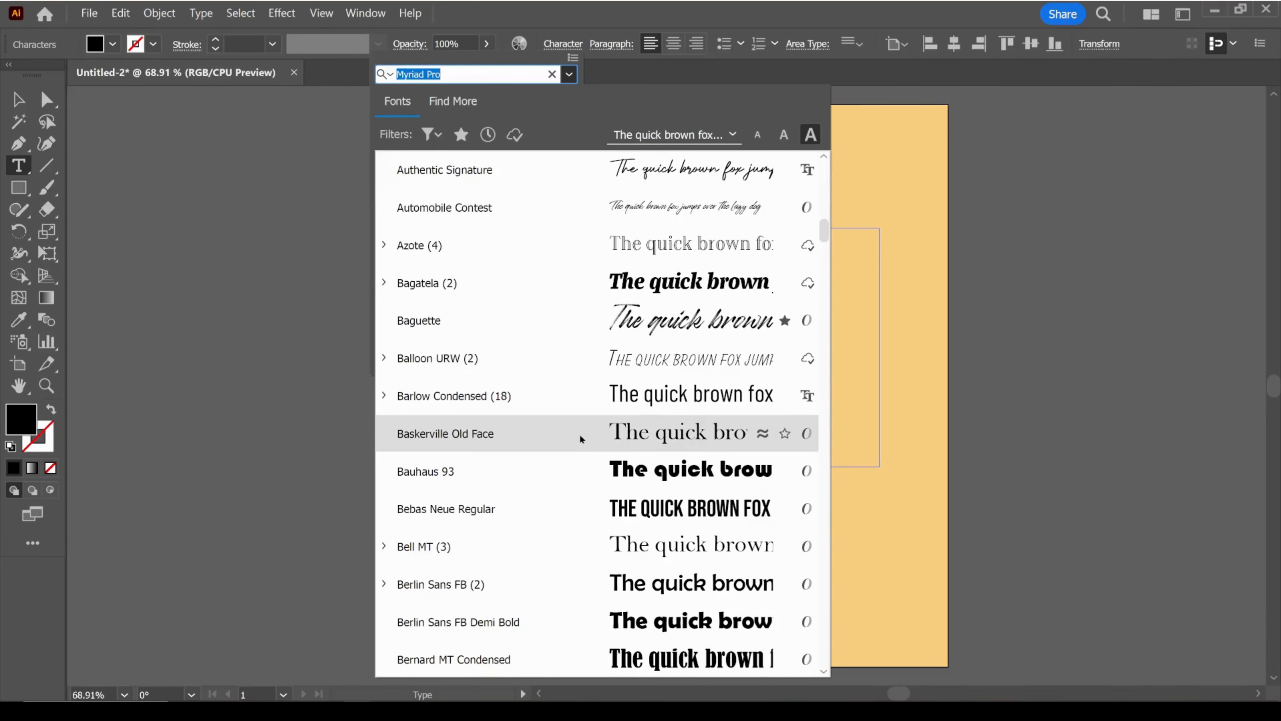
scroll(585, 432, down, 4)
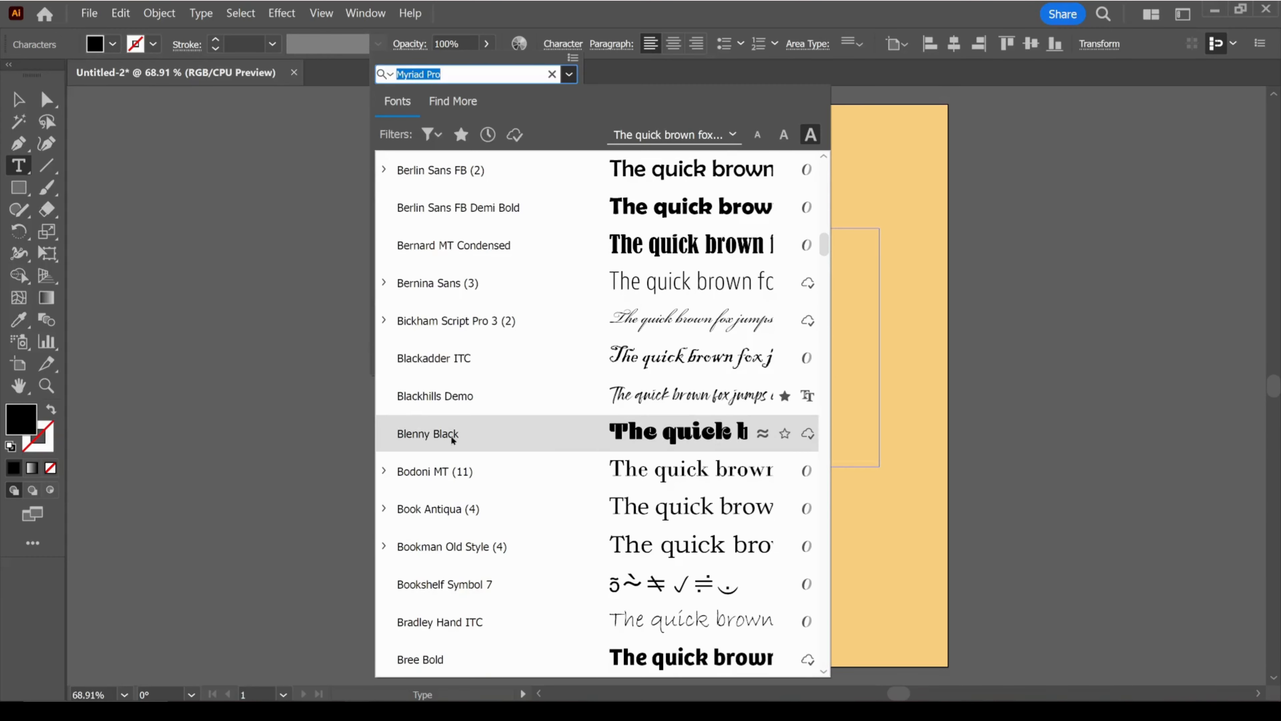
click(637, 430)
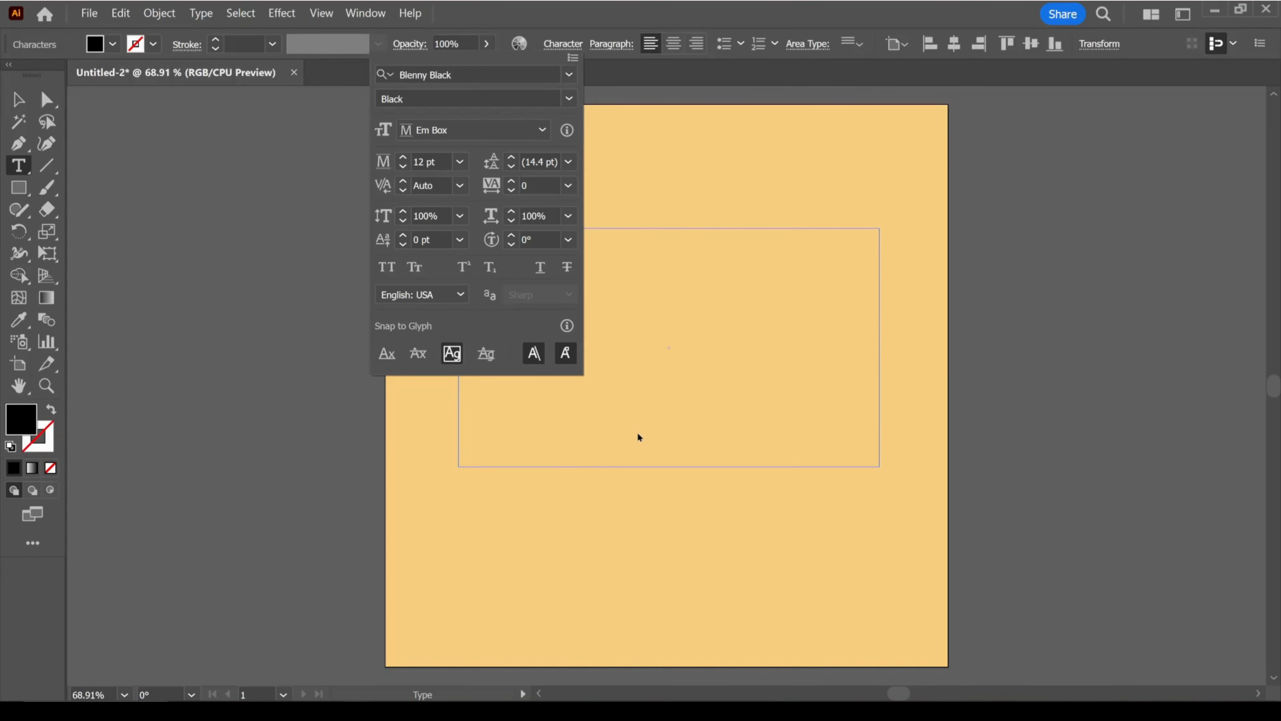
click(20, 100)
drag(492, 235, 453, 232)
click(17, 100)
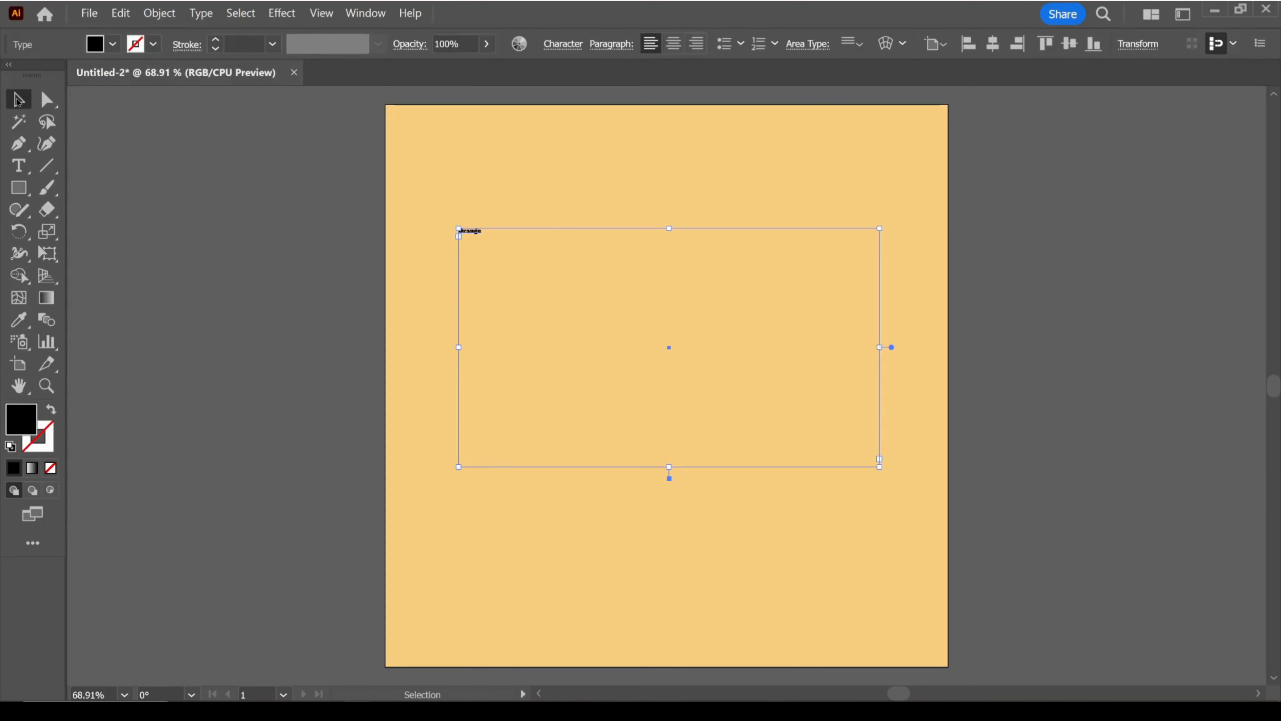
- Convert the "Orange" text to outlines
click(365, 237)
click(473, 231)
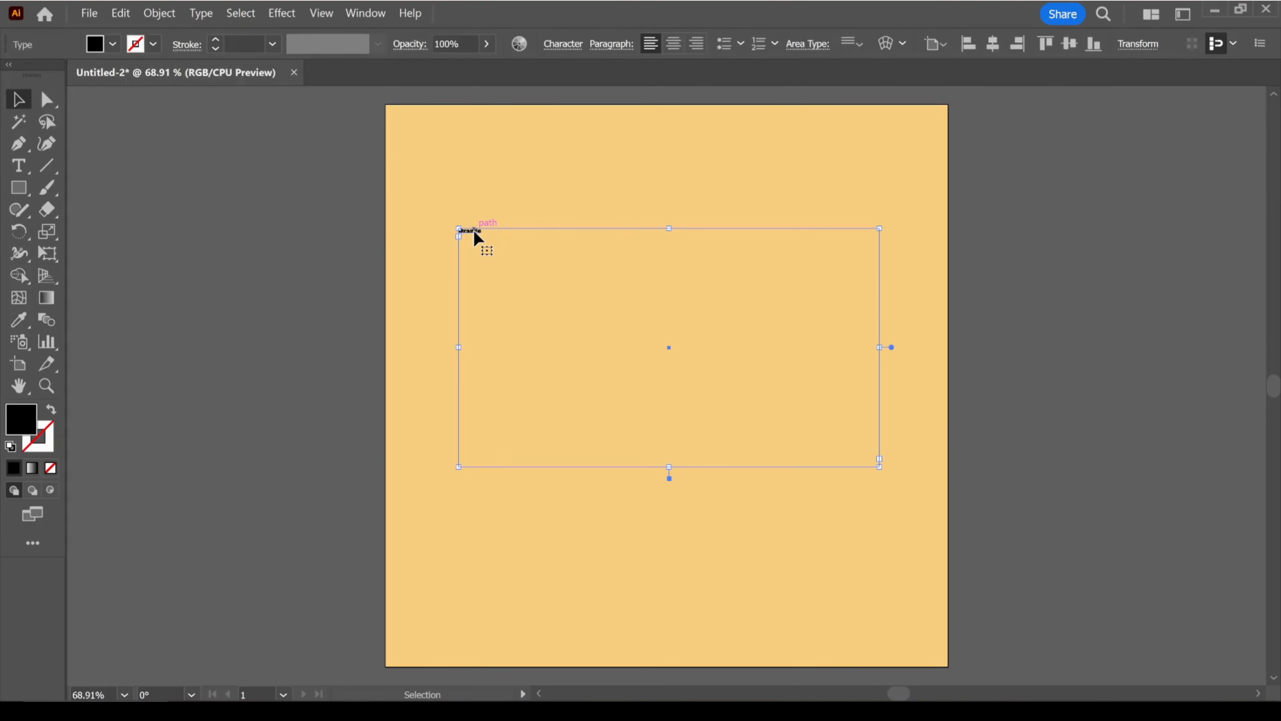
right_click(476, 235)
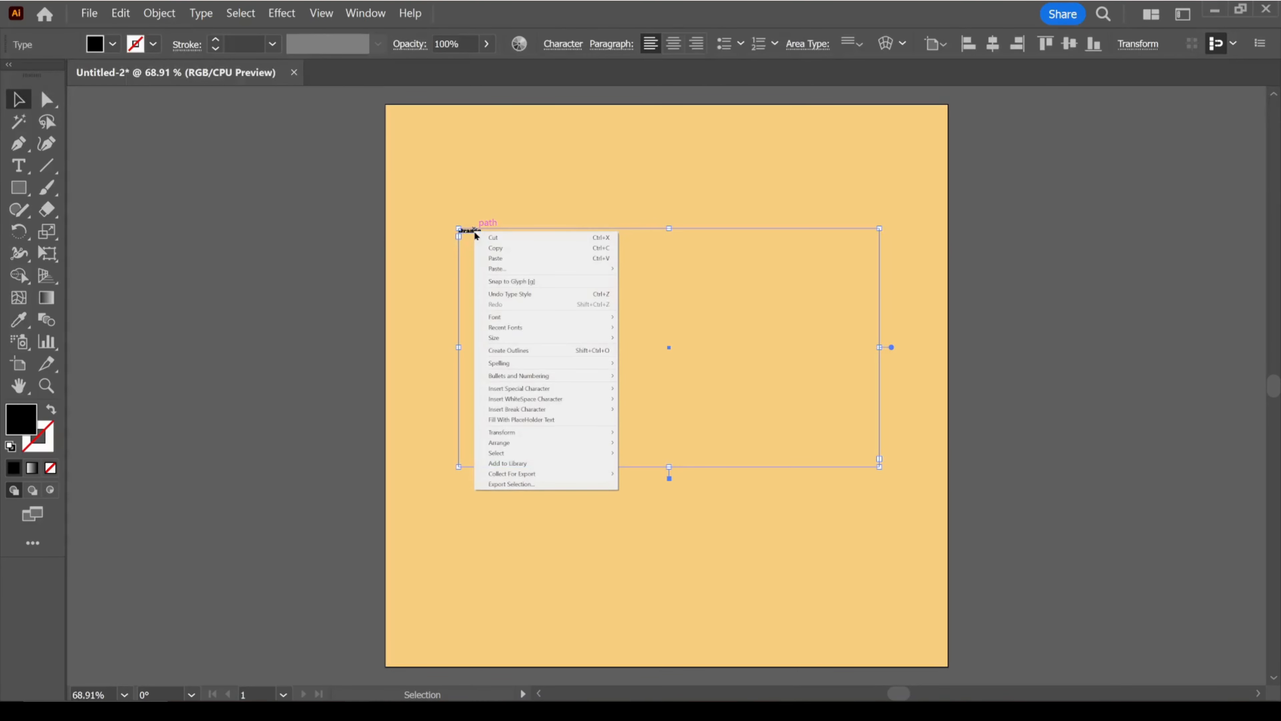
click(553, 349)
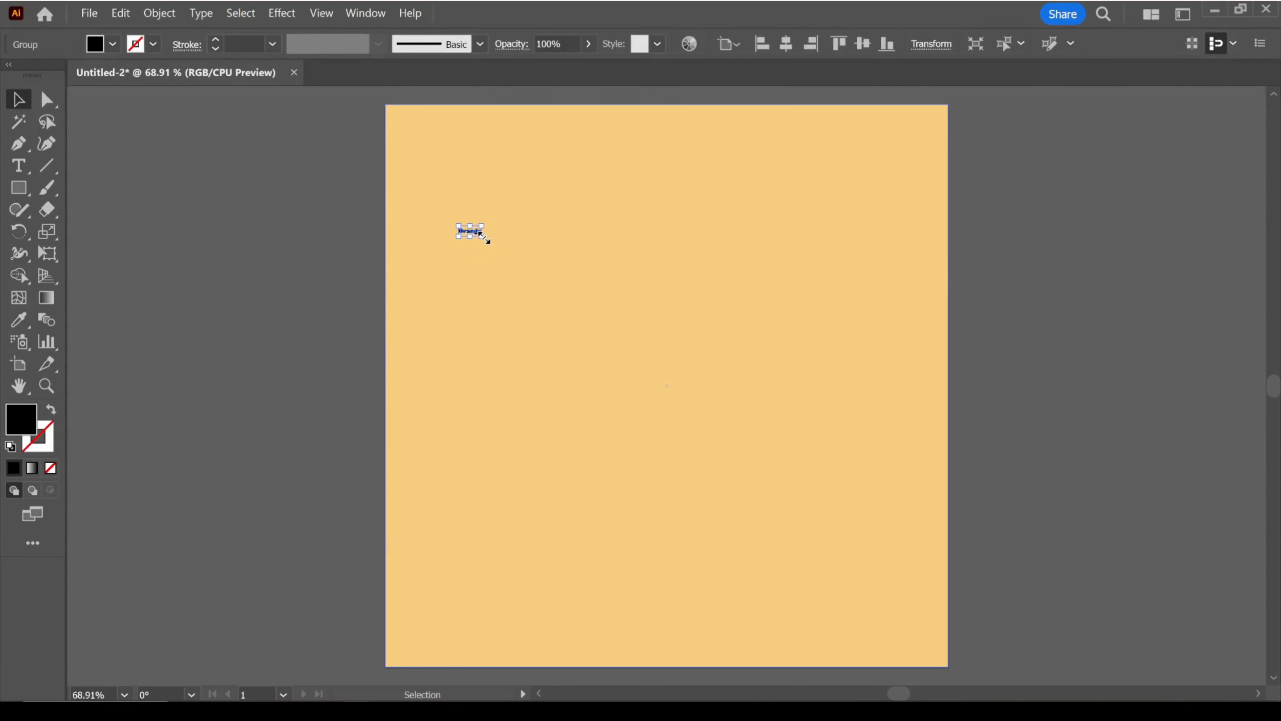
- Enlarge the outlined word proportionally to nearly the artboard's width and move it to the artboard's centre
drag(483, 235, 930, 354)
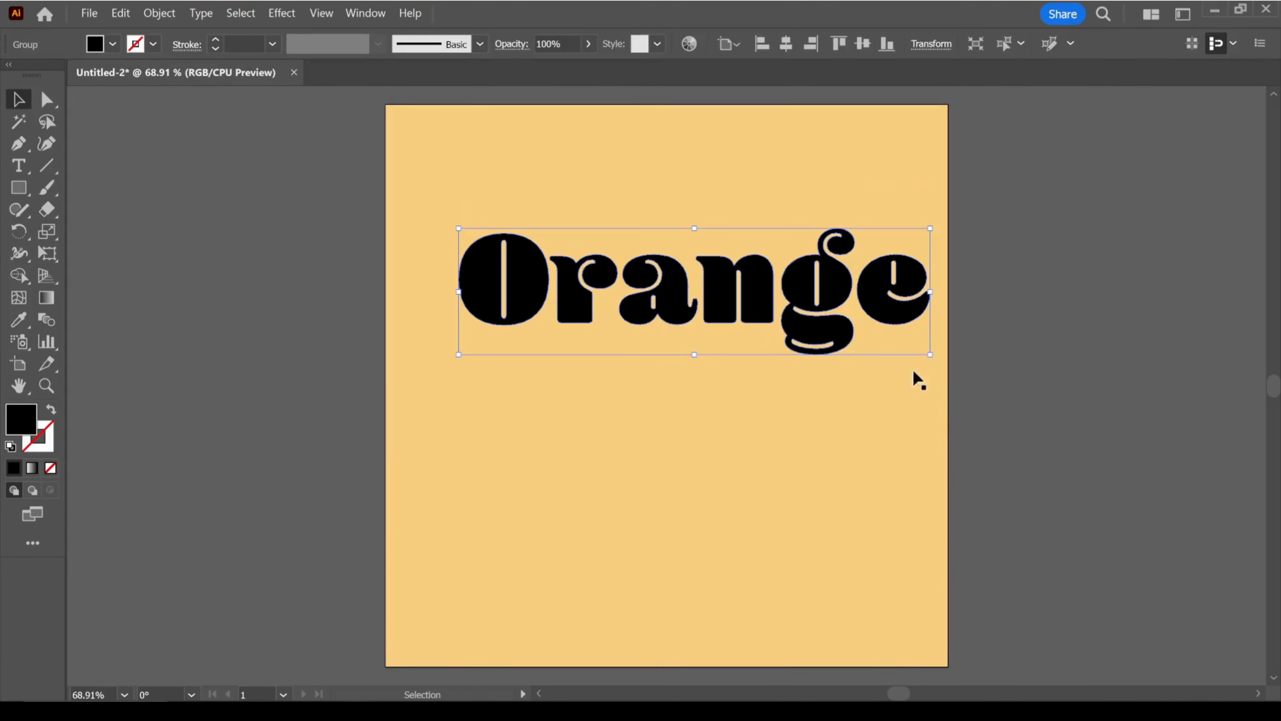
drag(835, 334, 813, 437)
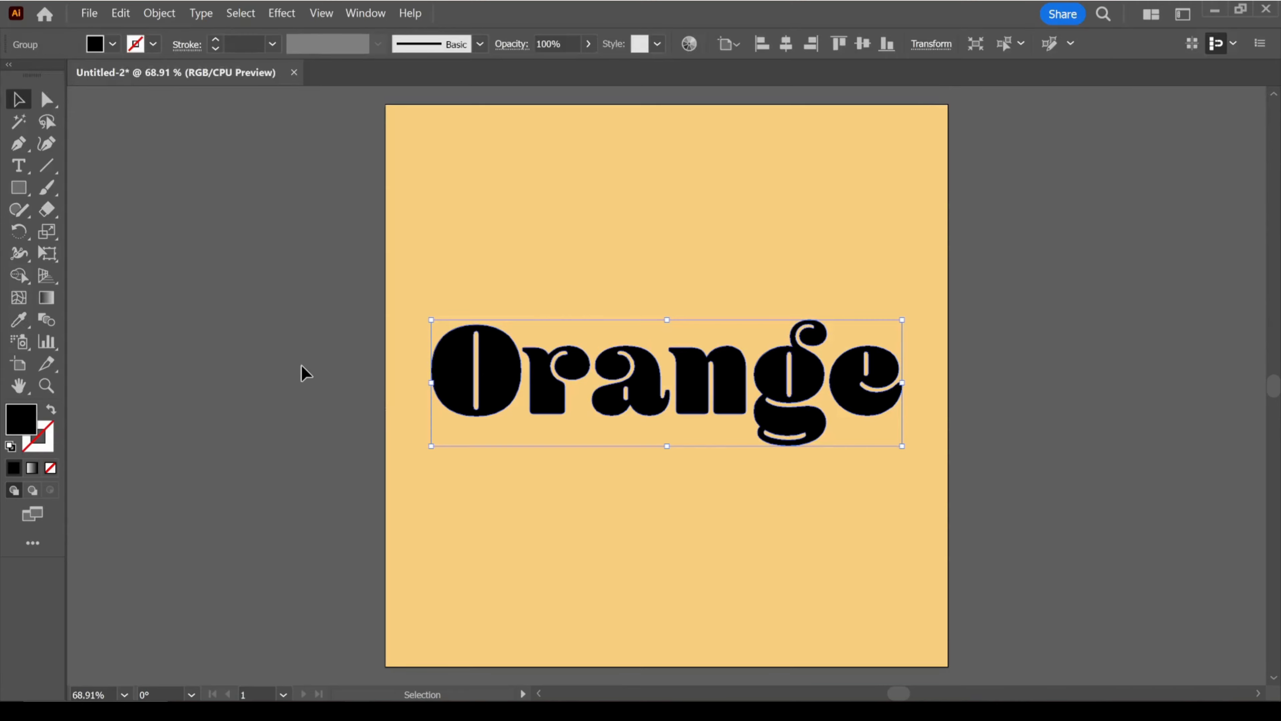
- Fill the outlined word "Orange" with the stronger orange EFA21B
double_click(23, 428)
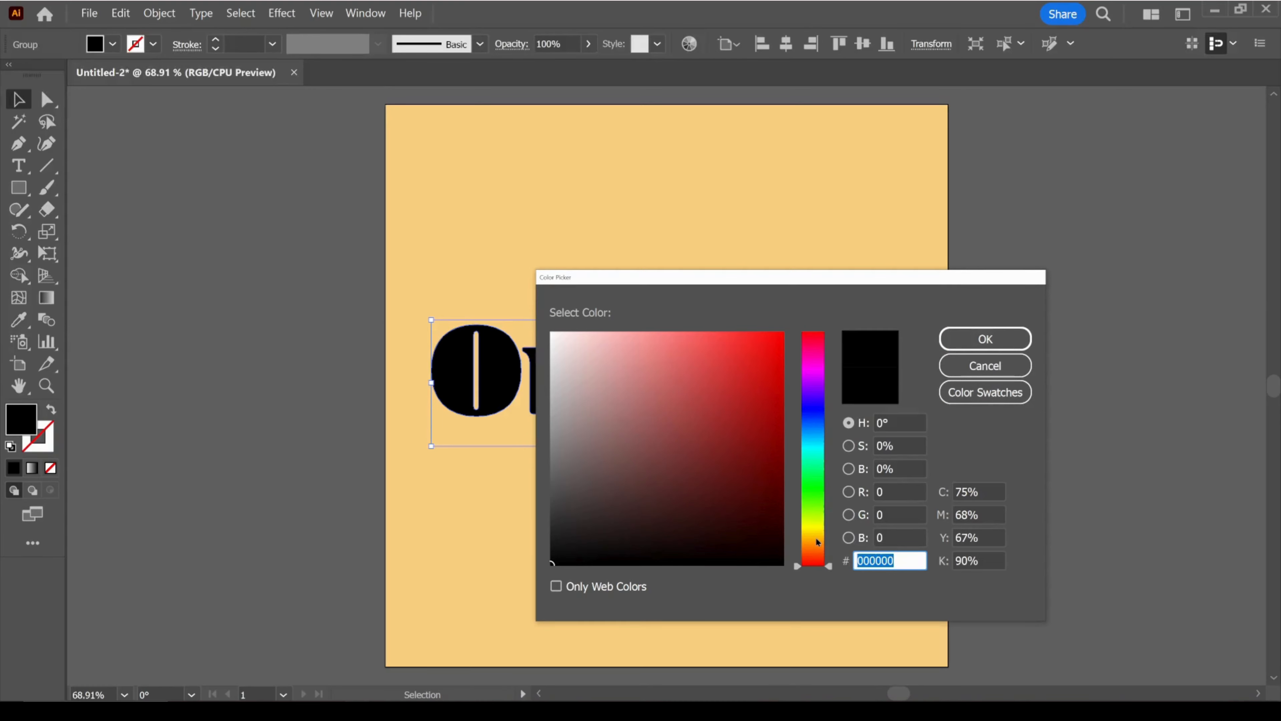
drag(818, 541, 801, 535)
drag(751, 418, 760, 344)
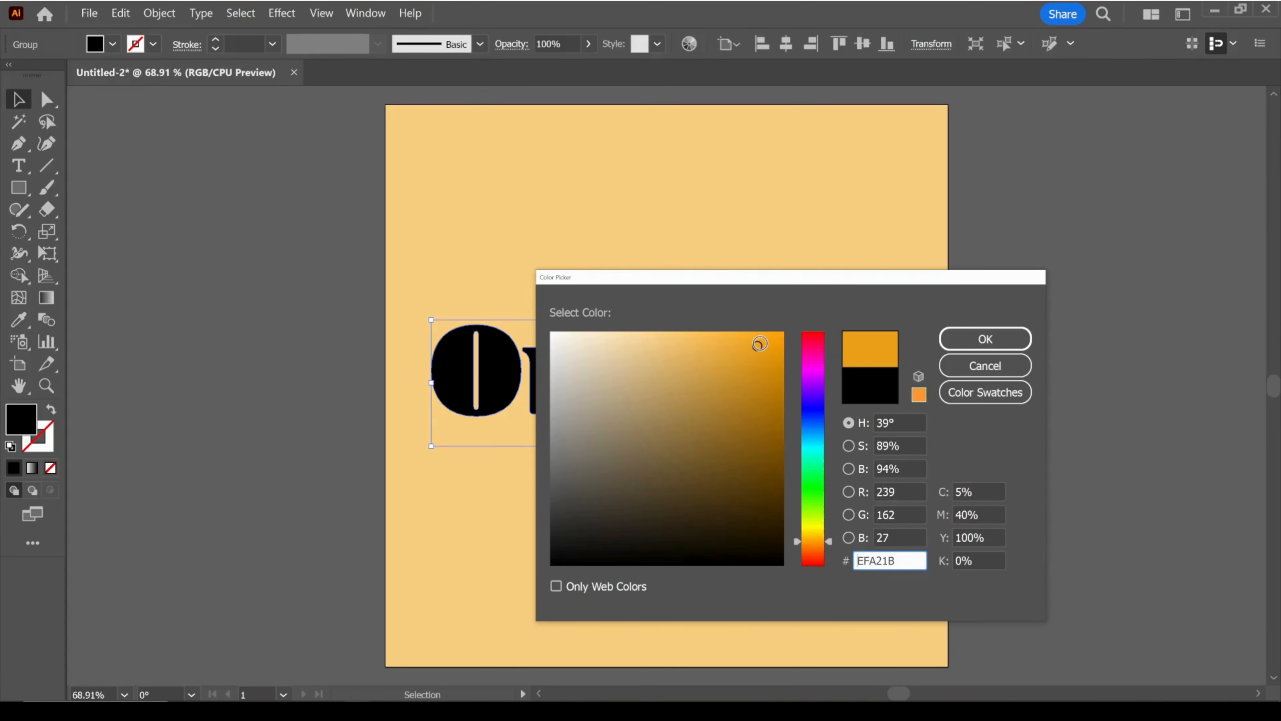
drag(819, 541, 820, 541)
click(984, 338)
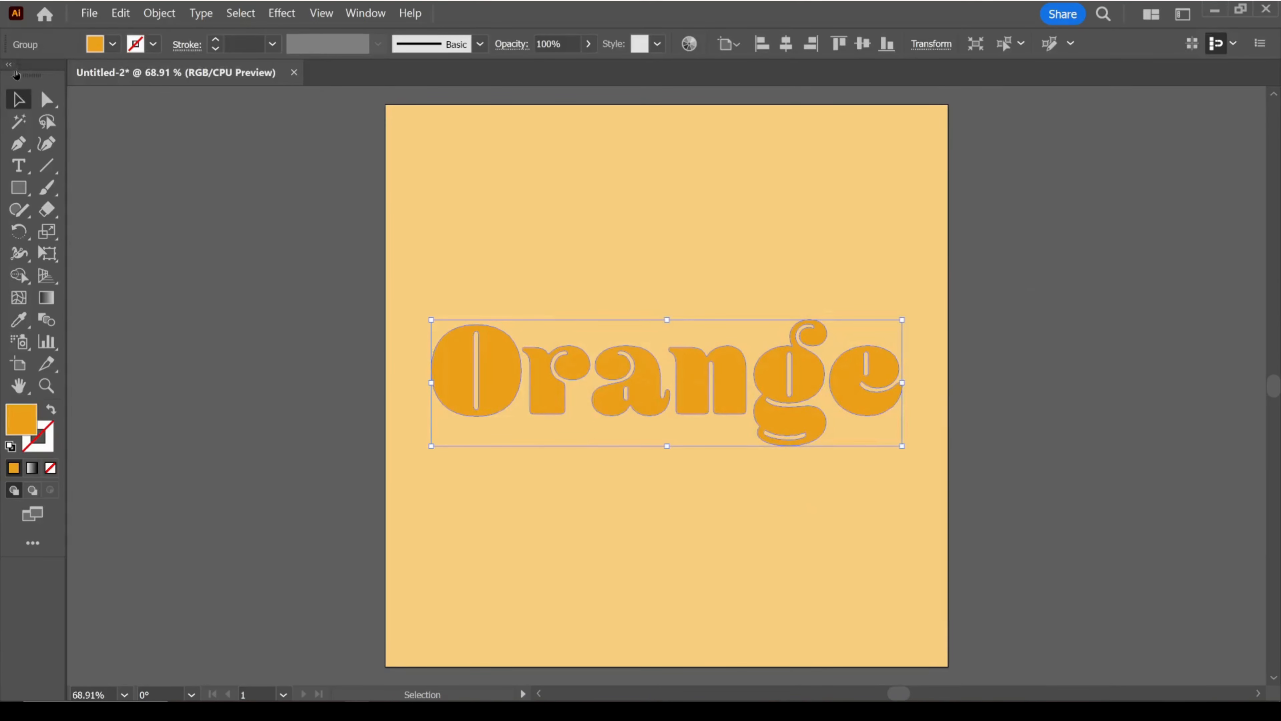
- Apply the 3D Inflate type from 3D and Materials to the "Orange" lettering
click(260, 227)
click(504, 395)
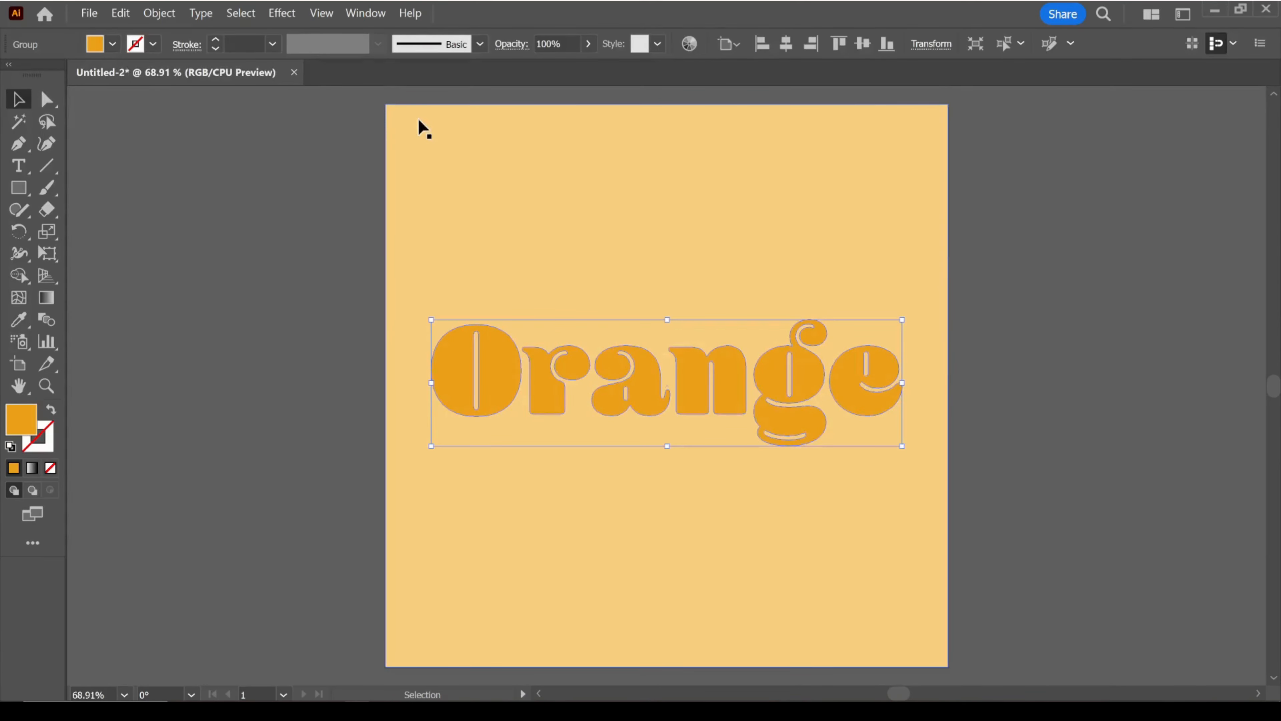
click(370, 14)
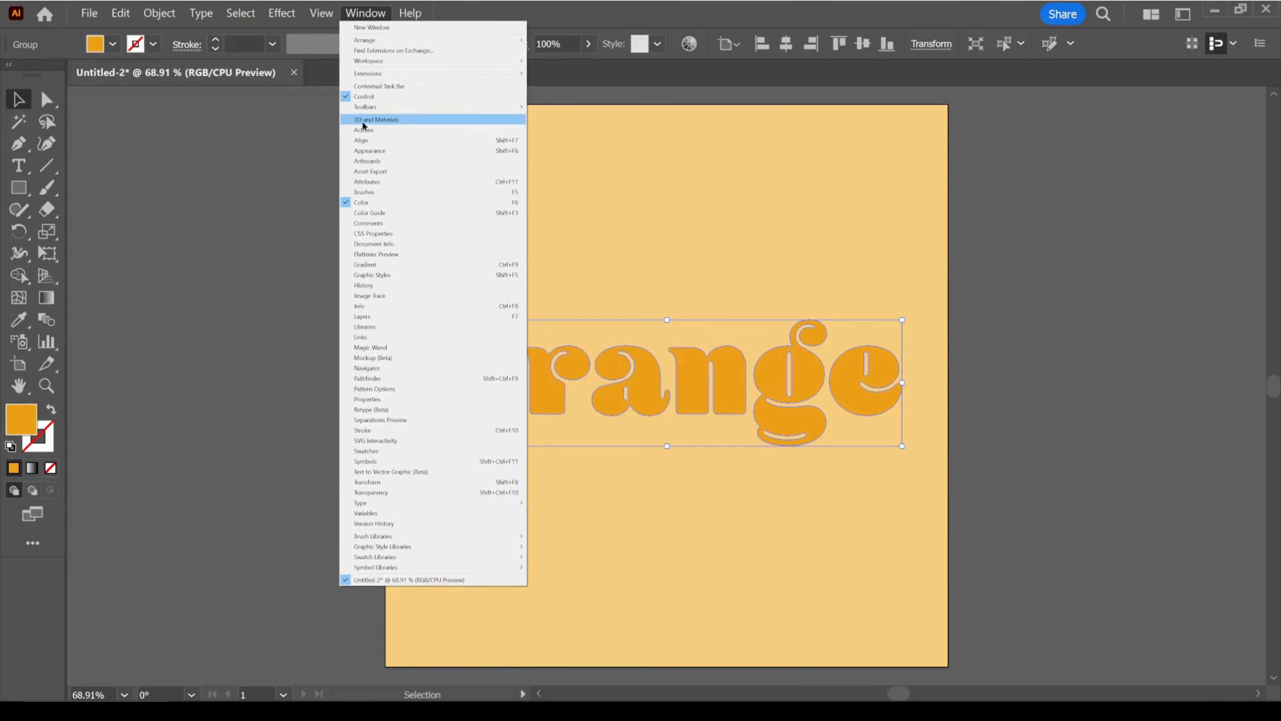
click(459, 121)
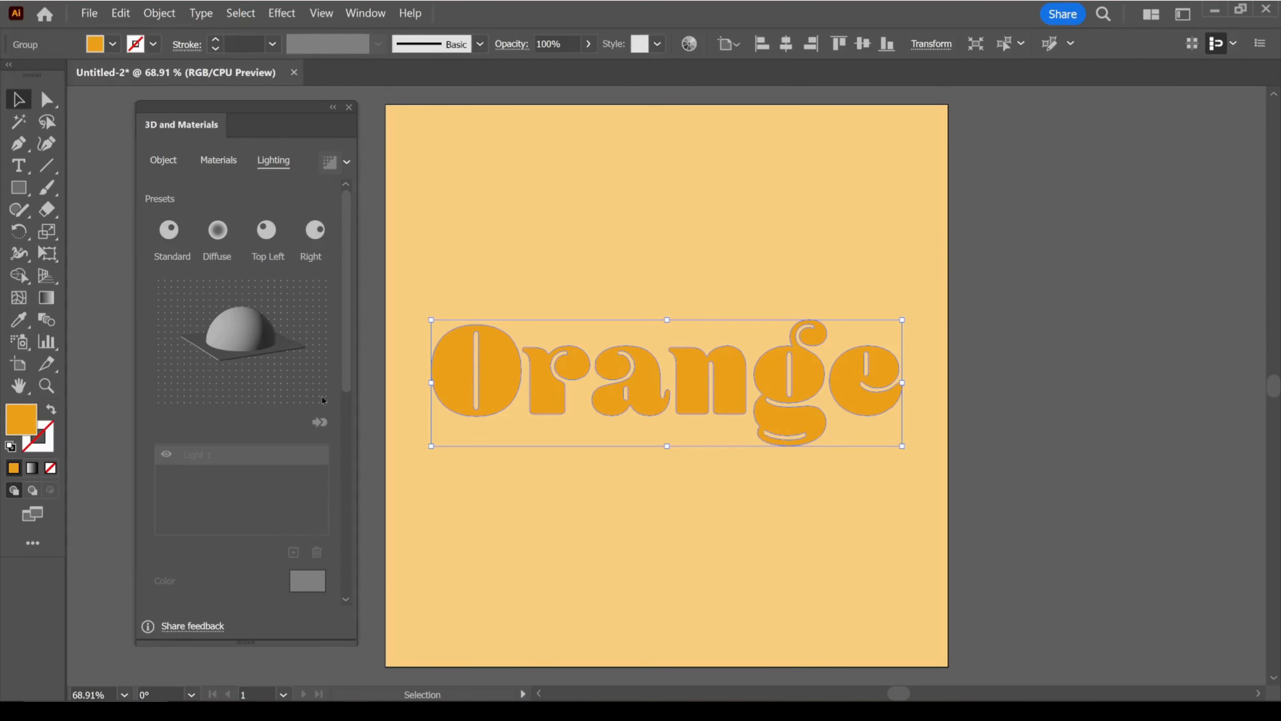
click(163, 161)
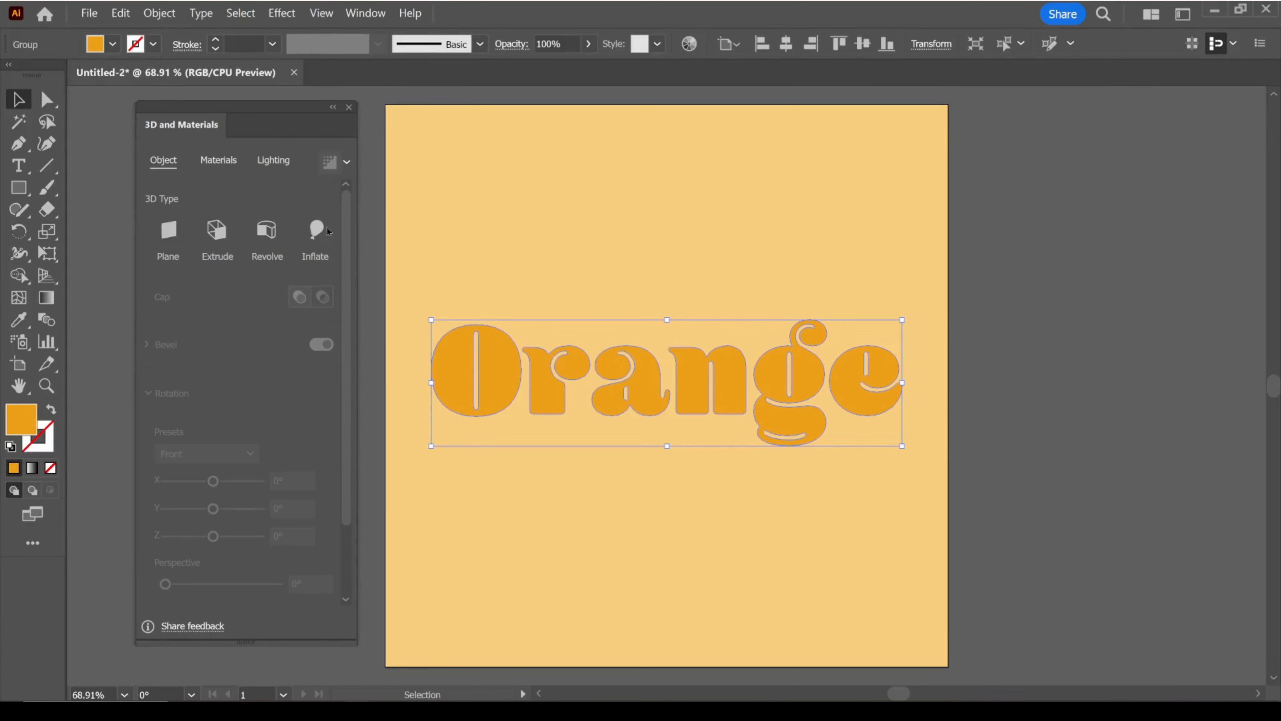
click(317, 229)
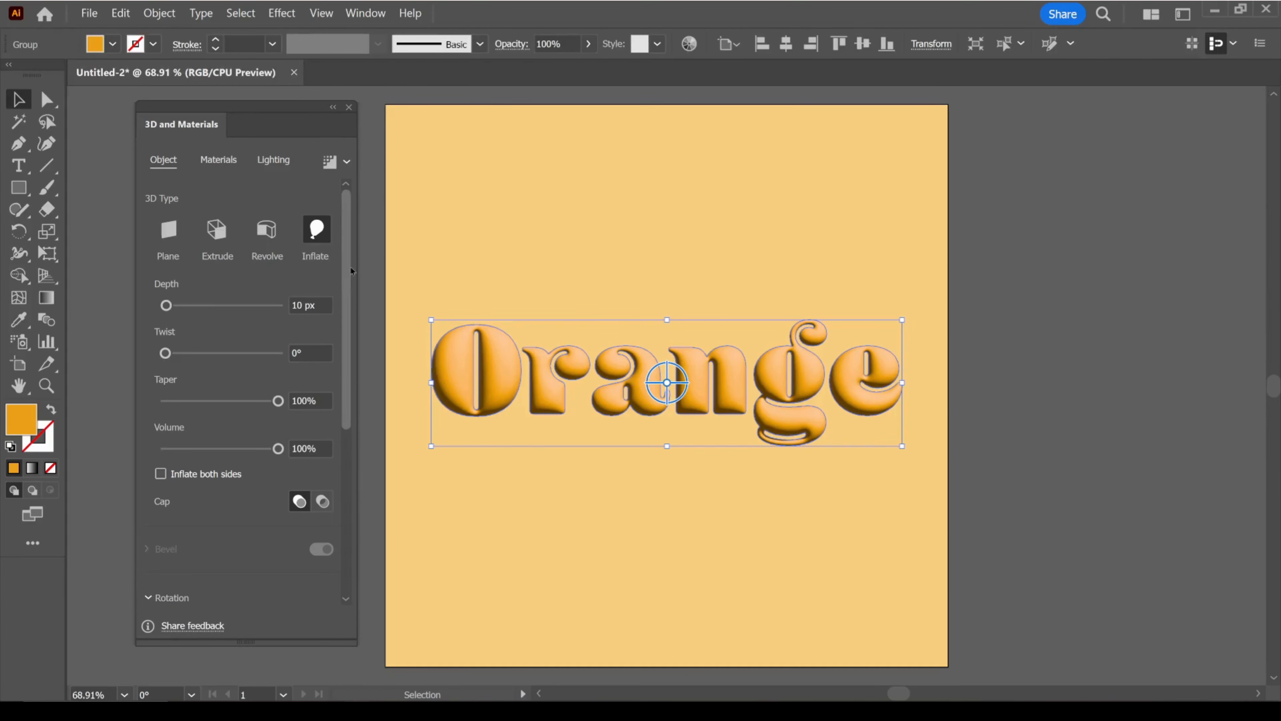
mouse_move(348, 248)
mouse_down()
mouse_move(352, 448)
mouse_move(348, 248)
mouse_up()
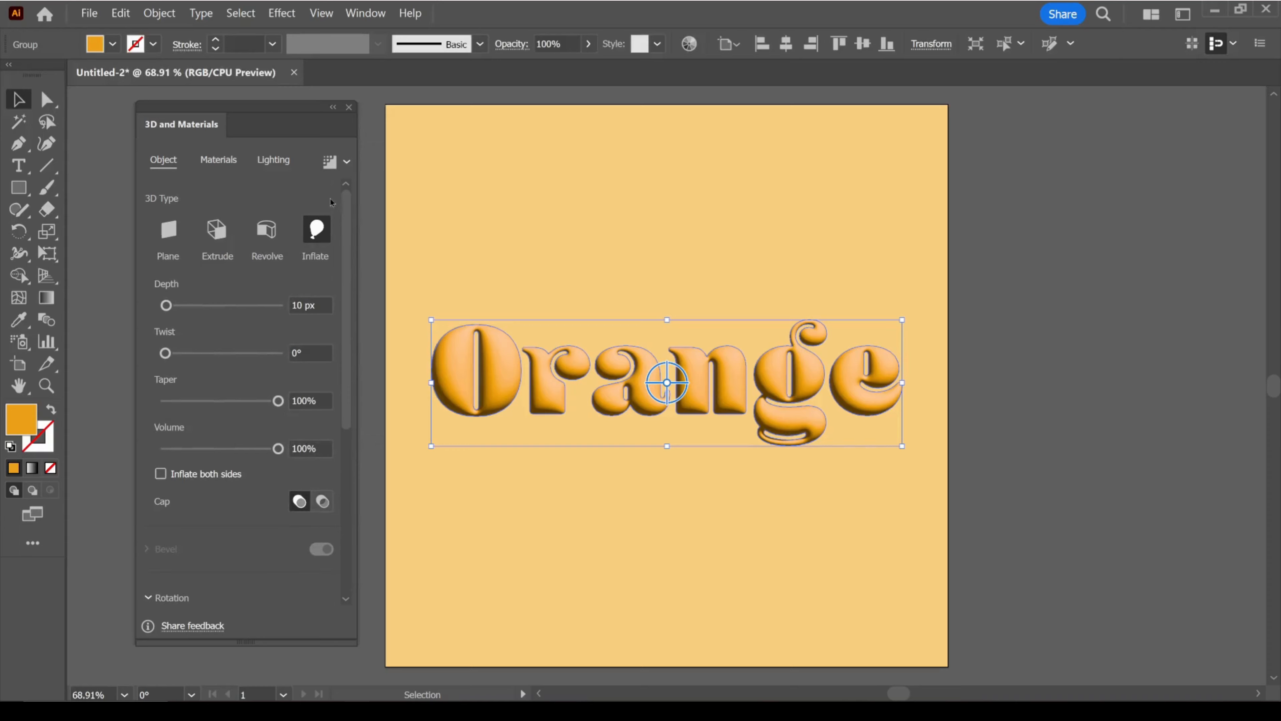
- Render the lettering with ray tracing and slightly raise its material's Metallic and Roughness values
click(226, 158)
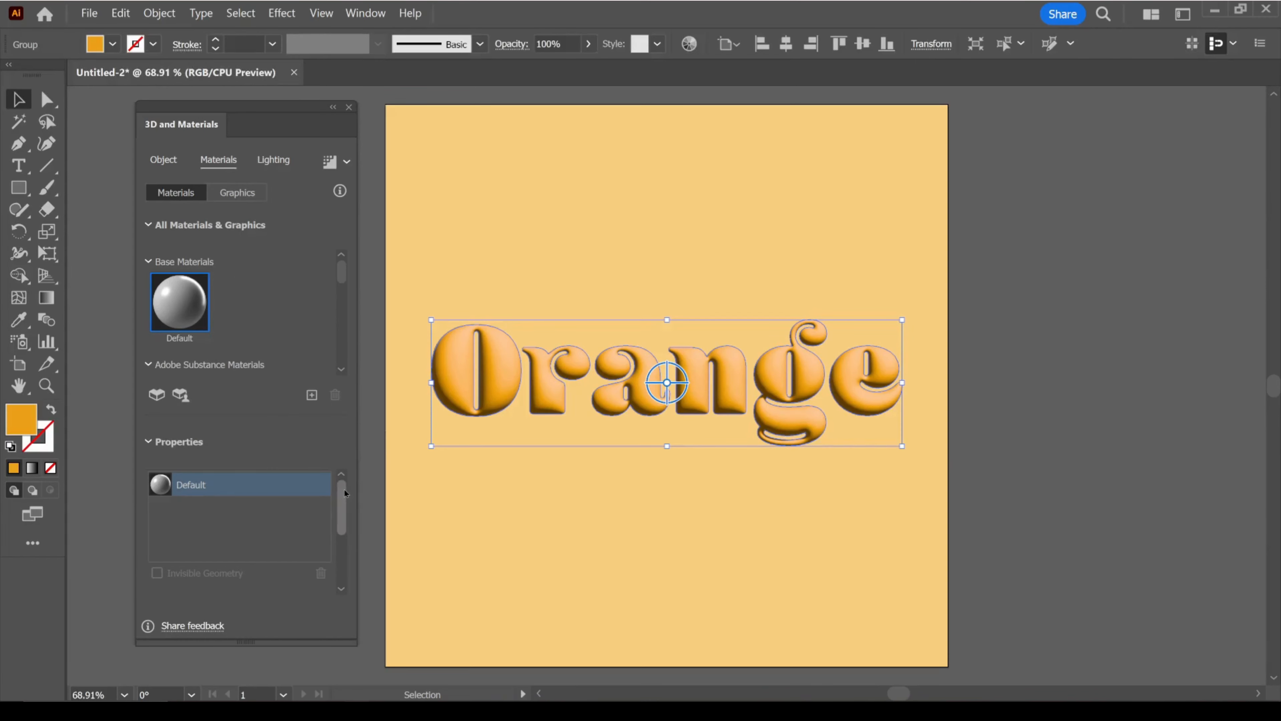
drag(345, 489, 349, 569)
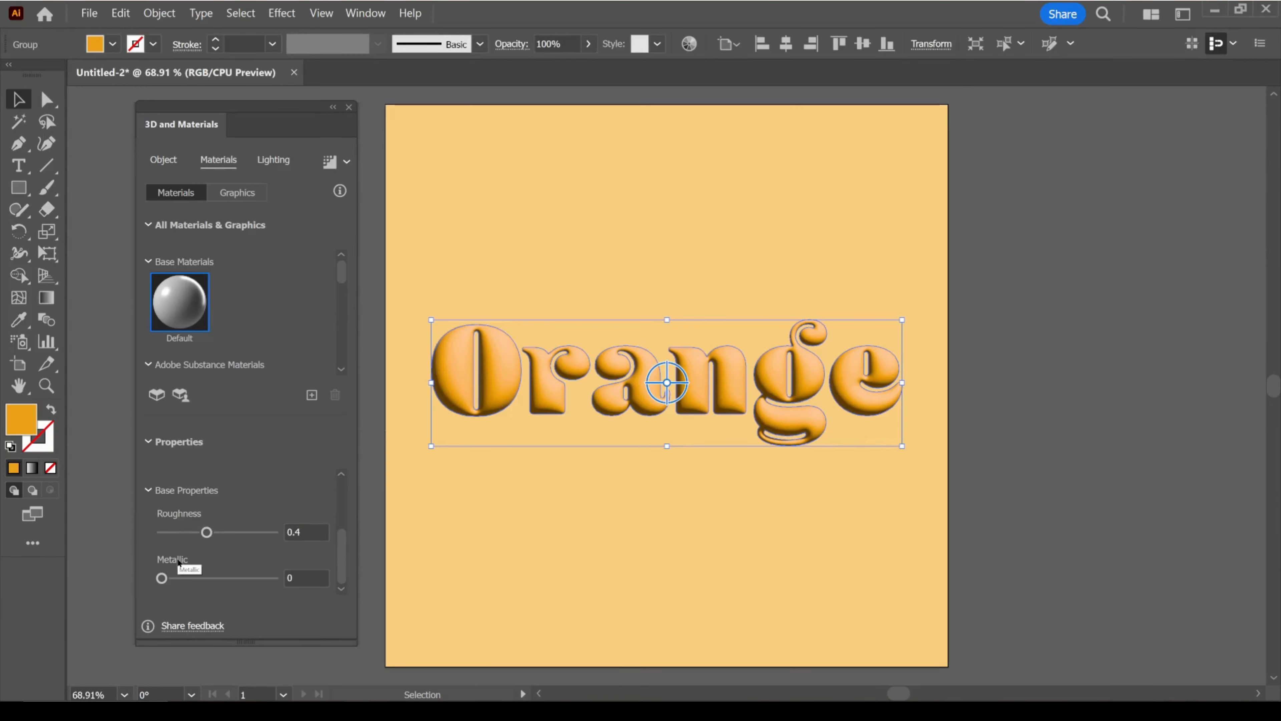
click(328, 161)
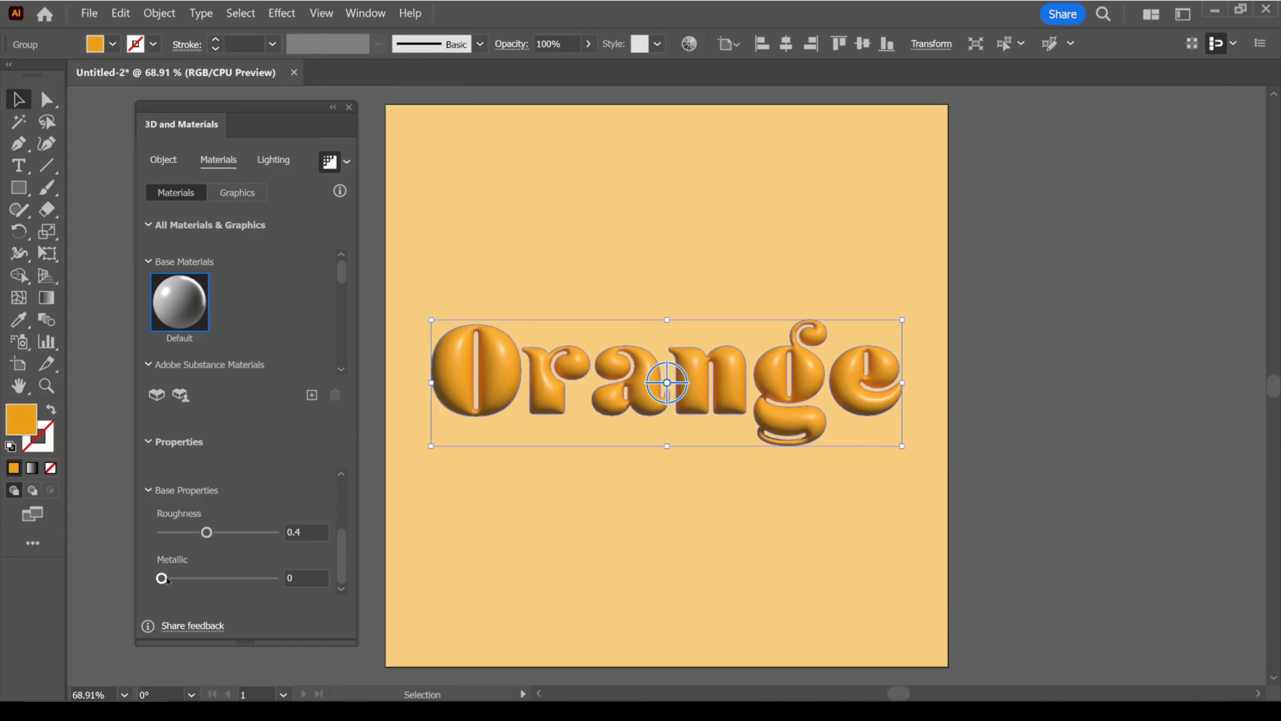
drag(165, 579, 173, 579)
drag(206, 532, 224, 536)
- Turn on shadows for the 3D lettering with Shadow Bounds at 42% and the light's Softness at 78%
click(281, 165)
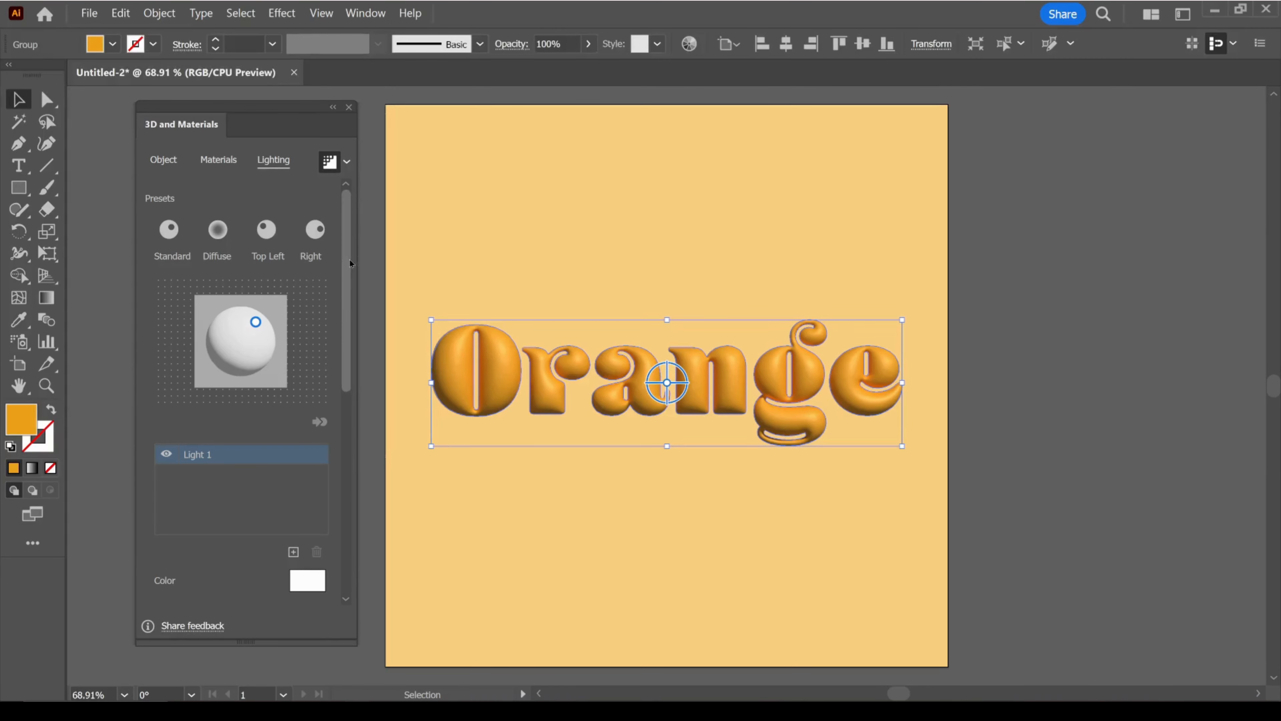
drag(349, 260, 354, 491)
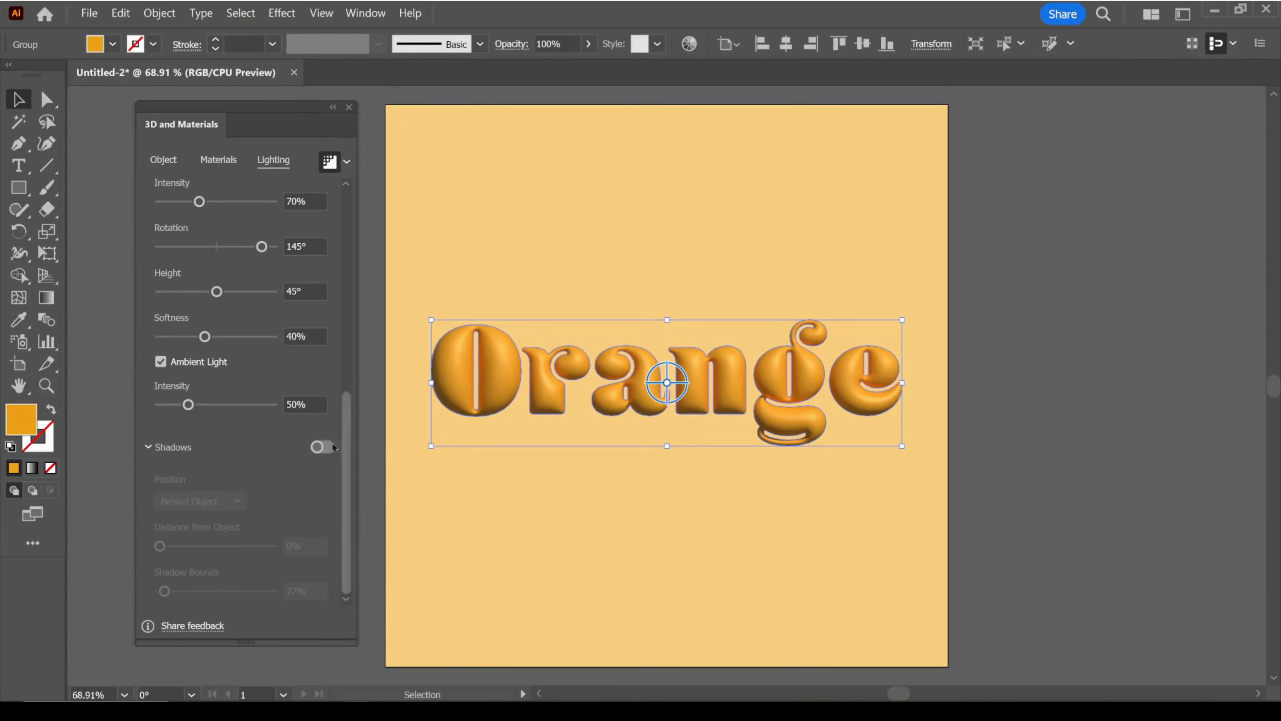
click(314, 447)
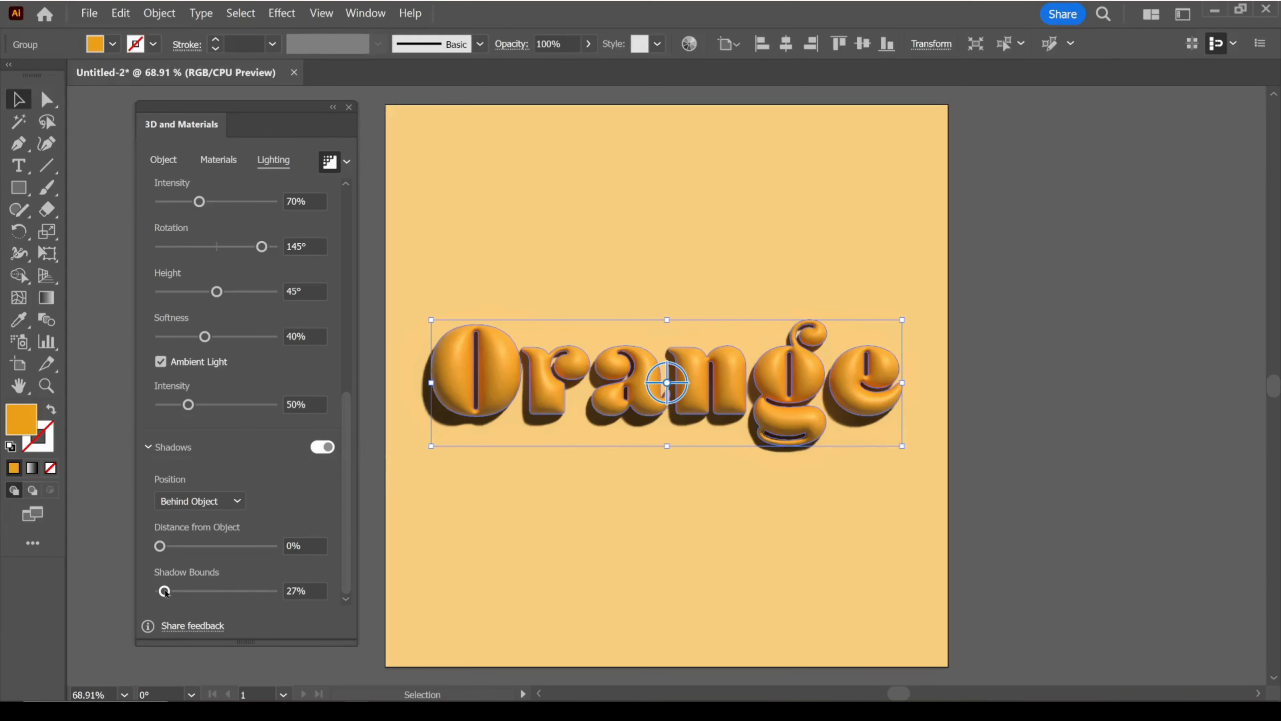
drag(164, 592, 169, 591)
drag(204, 336, 247, 337)
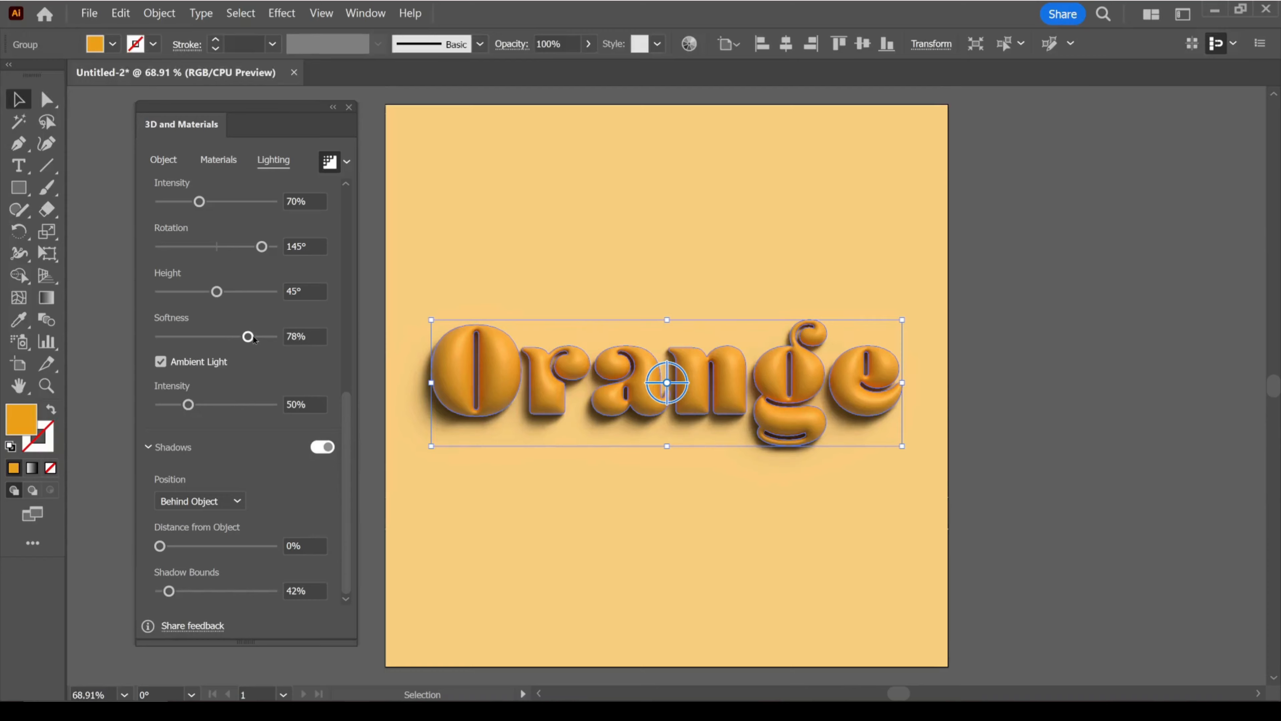
- Add a text frame above the 3D lettering, replacing its placeholder text with "Orange Orange Orange"
click(653, 575)
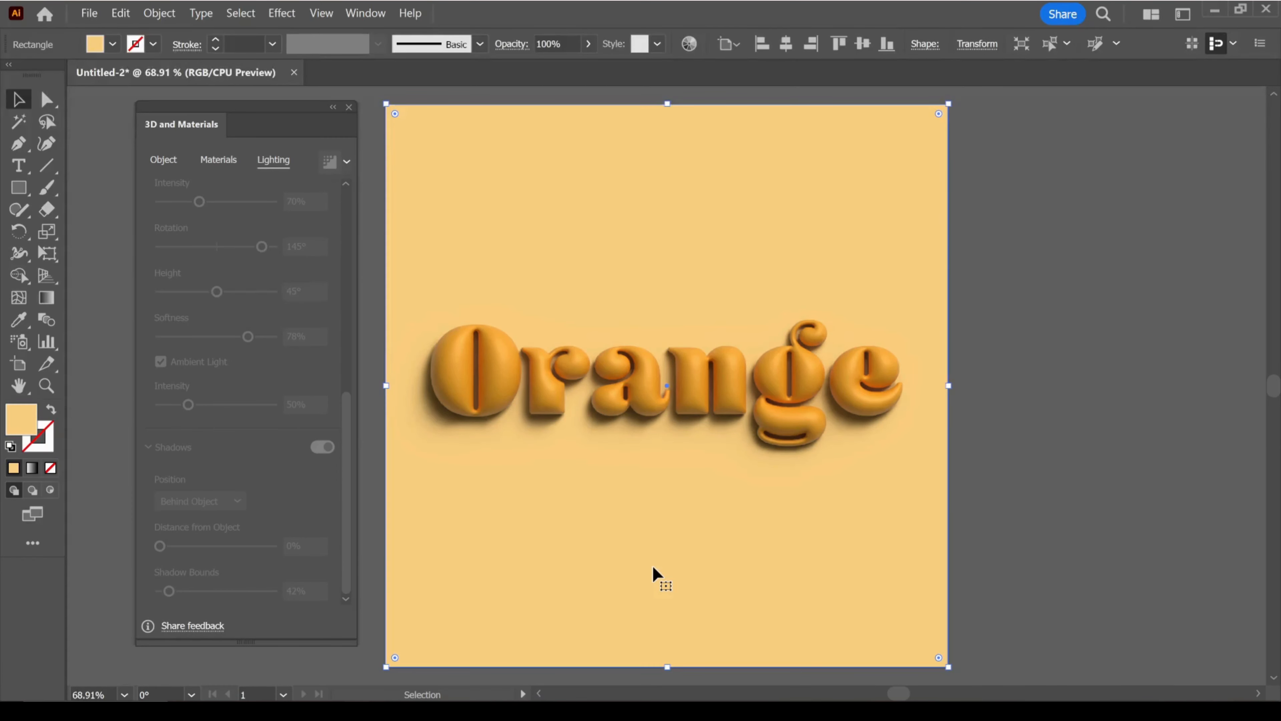
click(1001, 435)
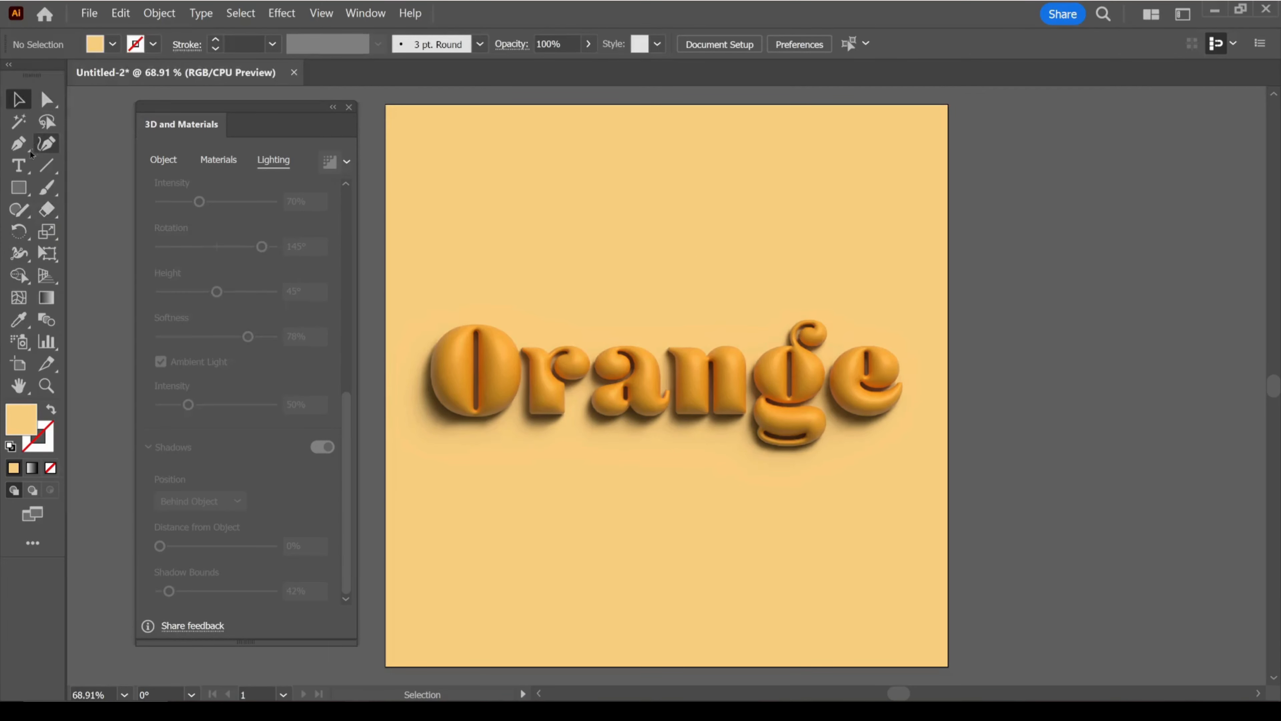
click(18, 165)
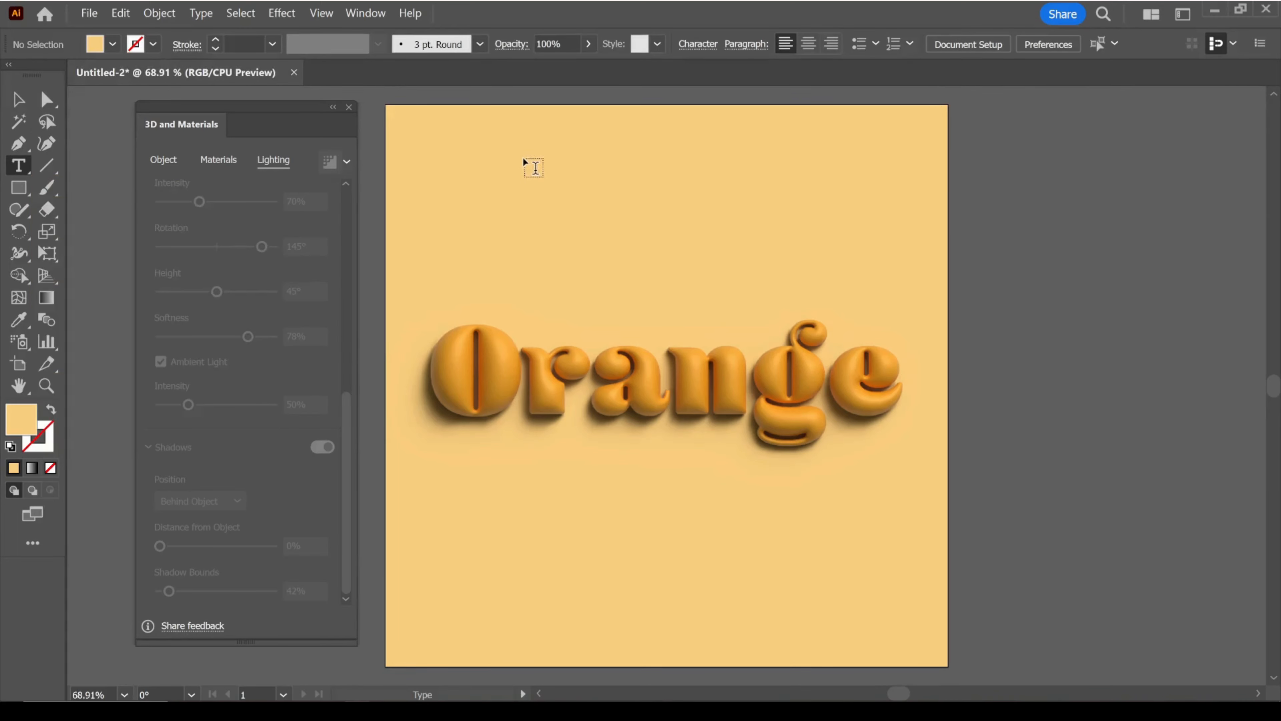
drag(482, 130, 822, 234)
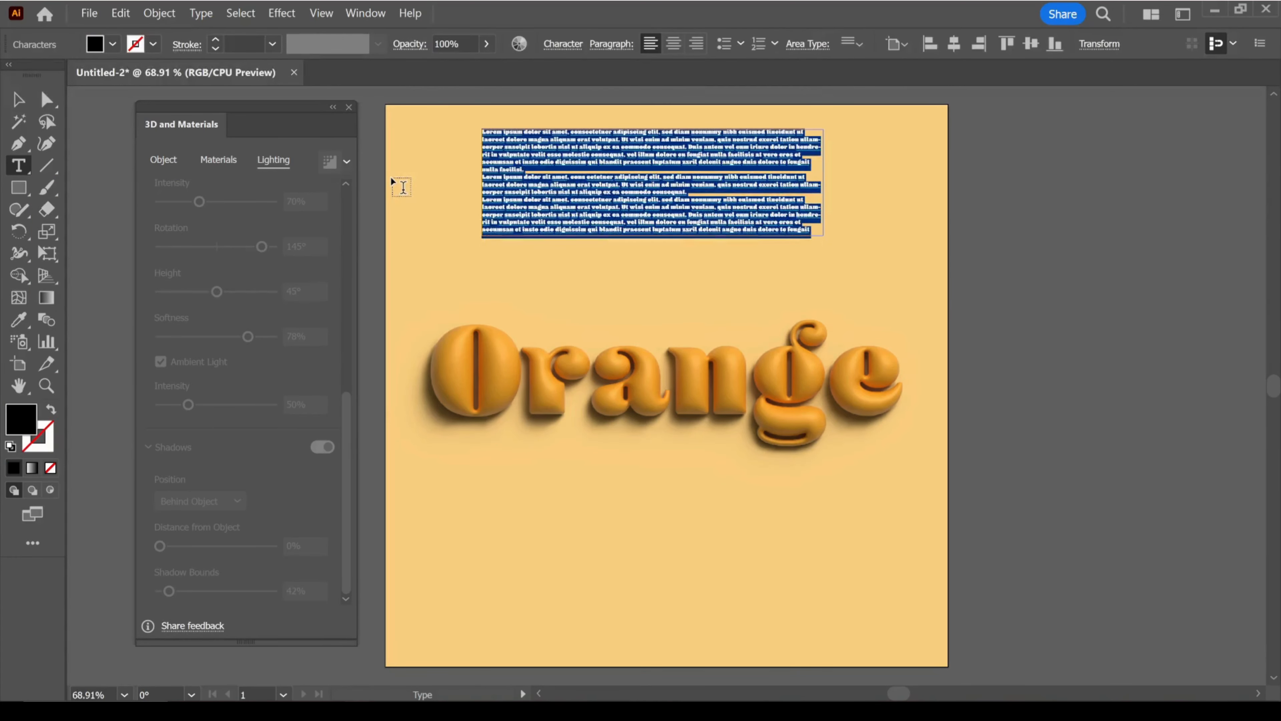
key(BackSpace)
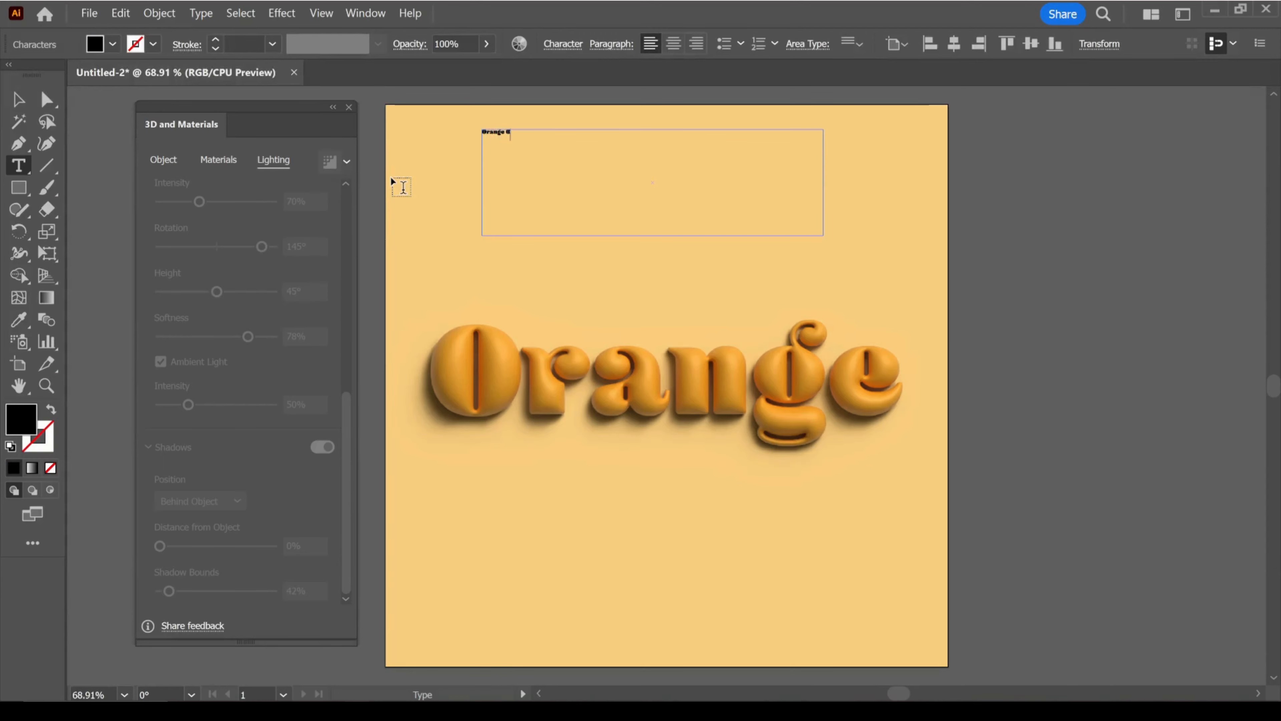
text(Orange Orange Orange)
key(Escape)
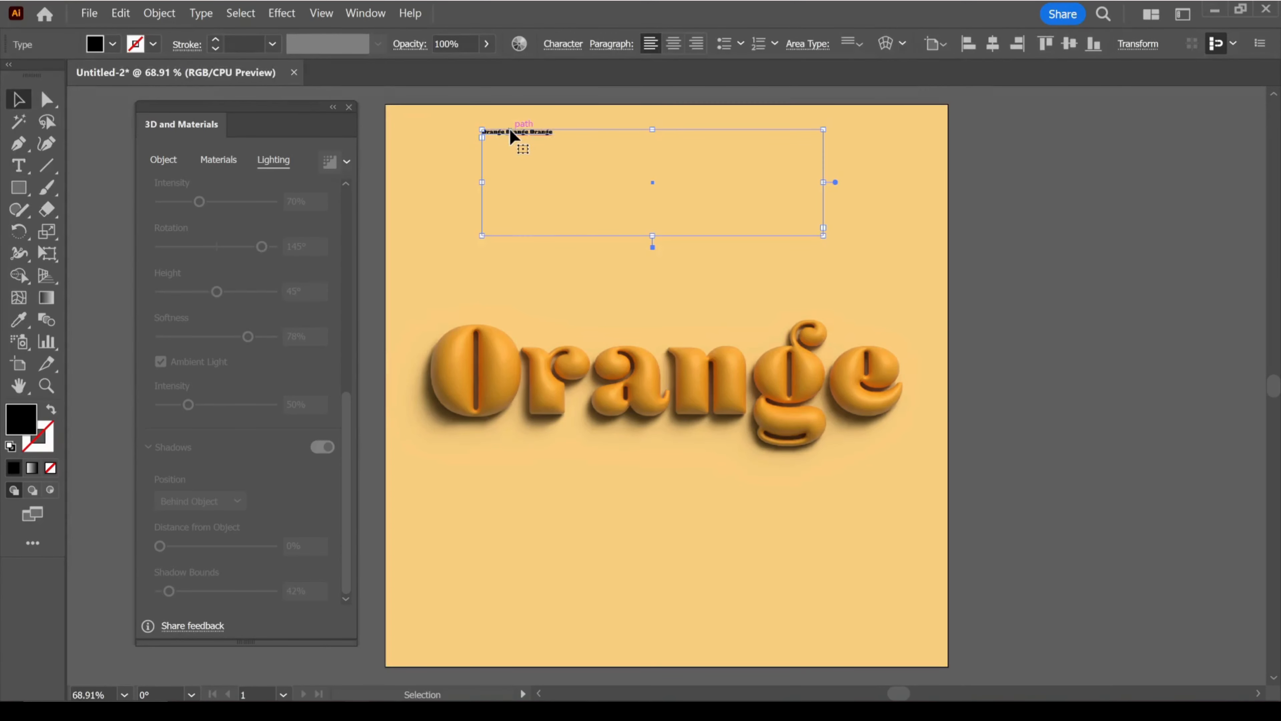
- Convert the "Orange Orange Orange" text to outlines and enlarge it to span most of the artboard's width above the 3D lettering
right_click(511, 134)
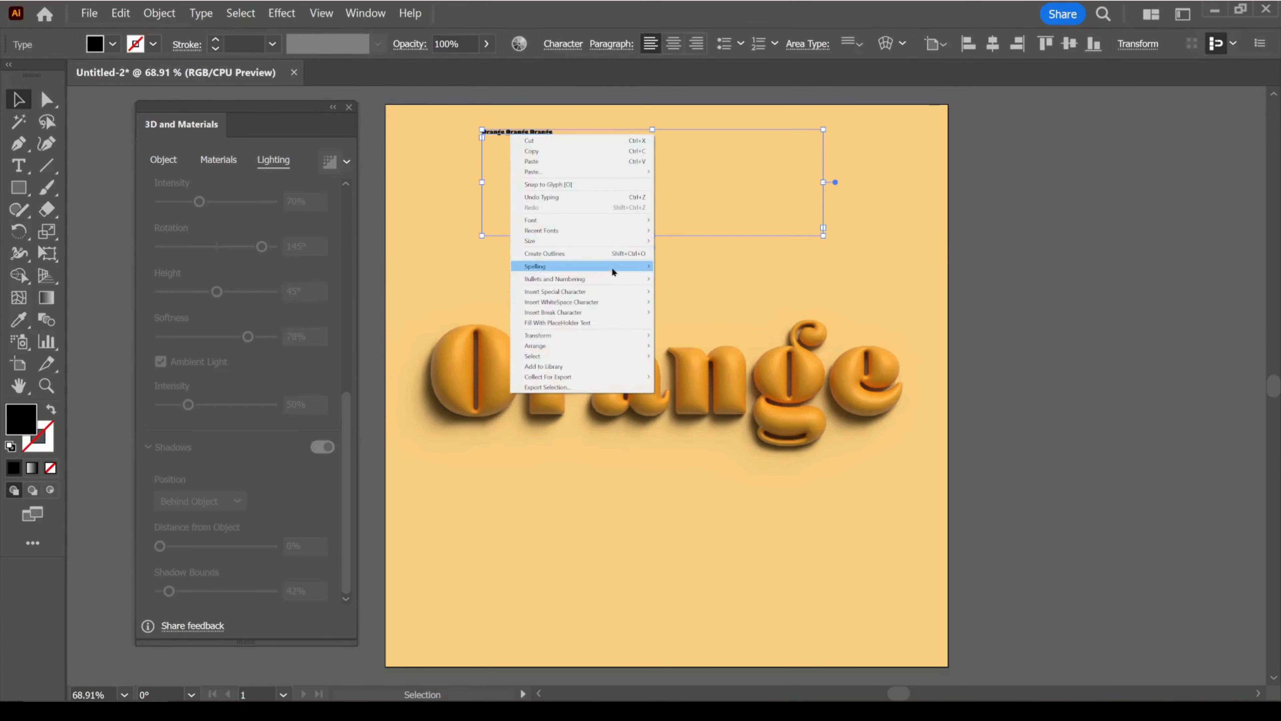
click(607, 252)
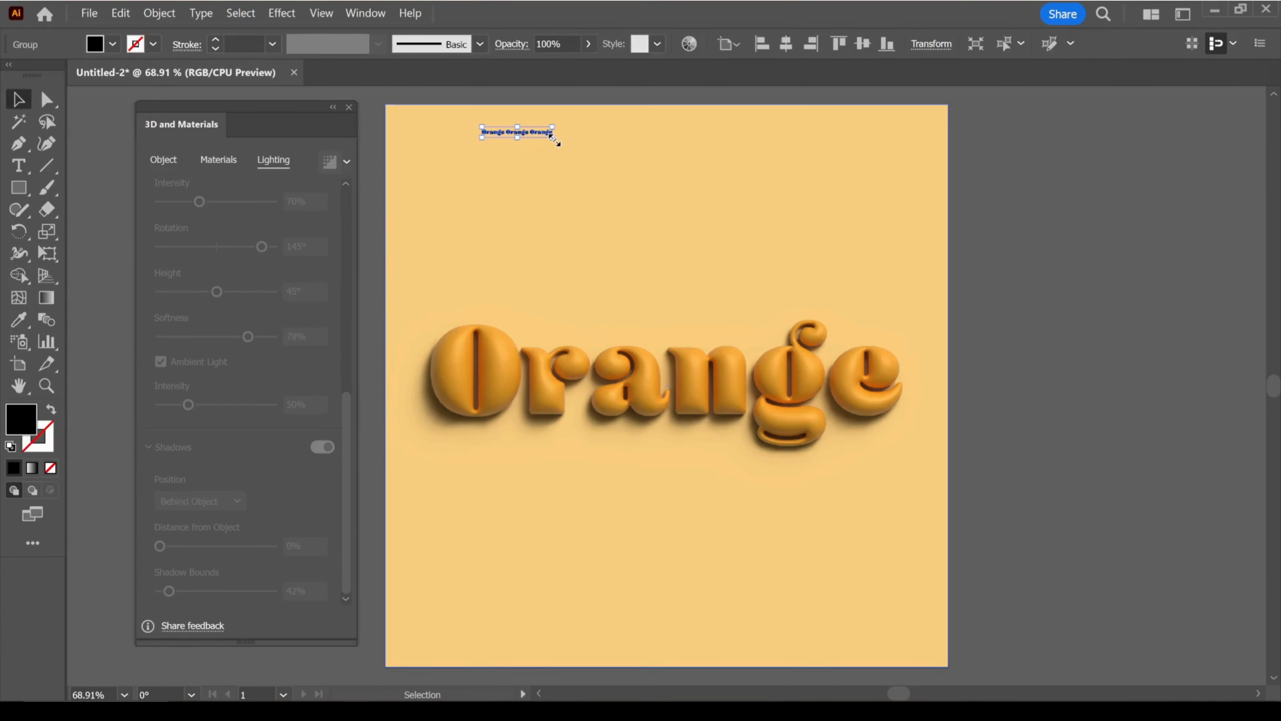
drag(553, 137, 919, 298)
drag(481, 126, 423, 126)
click(975, 197)
drag(823, 146, 823, 148)
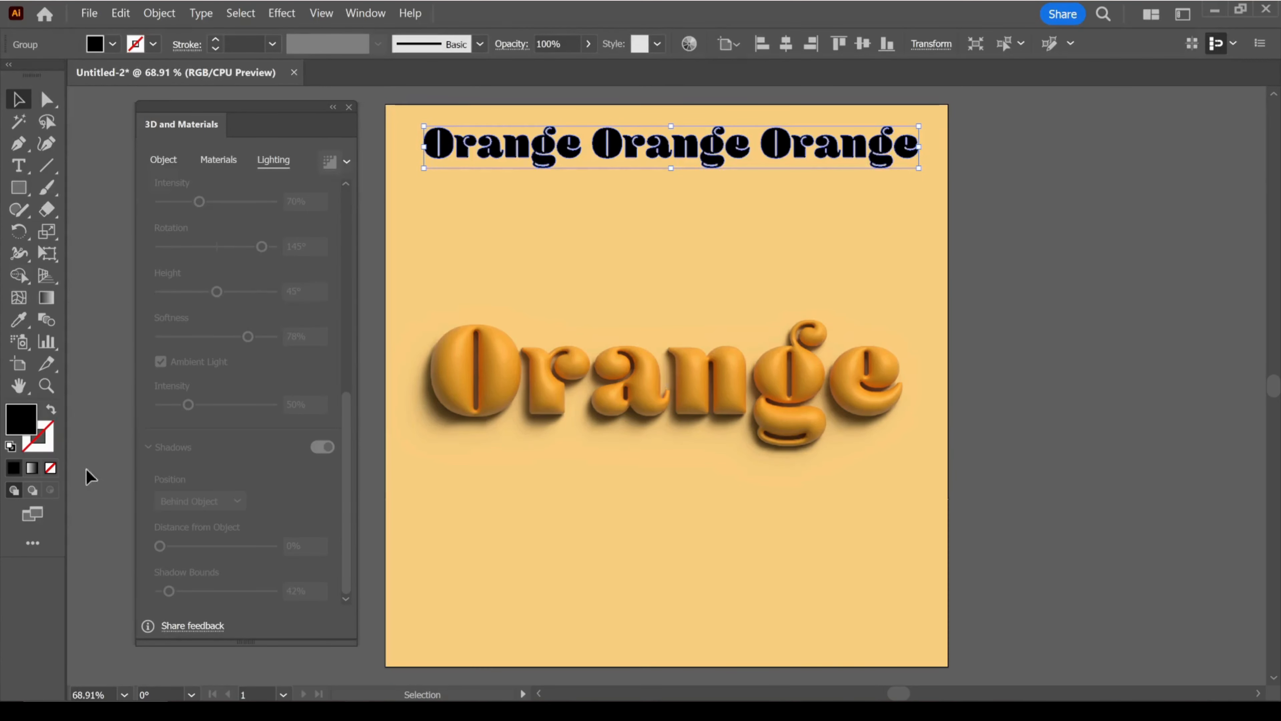
- Swap the small text row's fill and stroke to leave a black outline without fill, and place a copy along the artboard's bottom edge
click(50, 410)
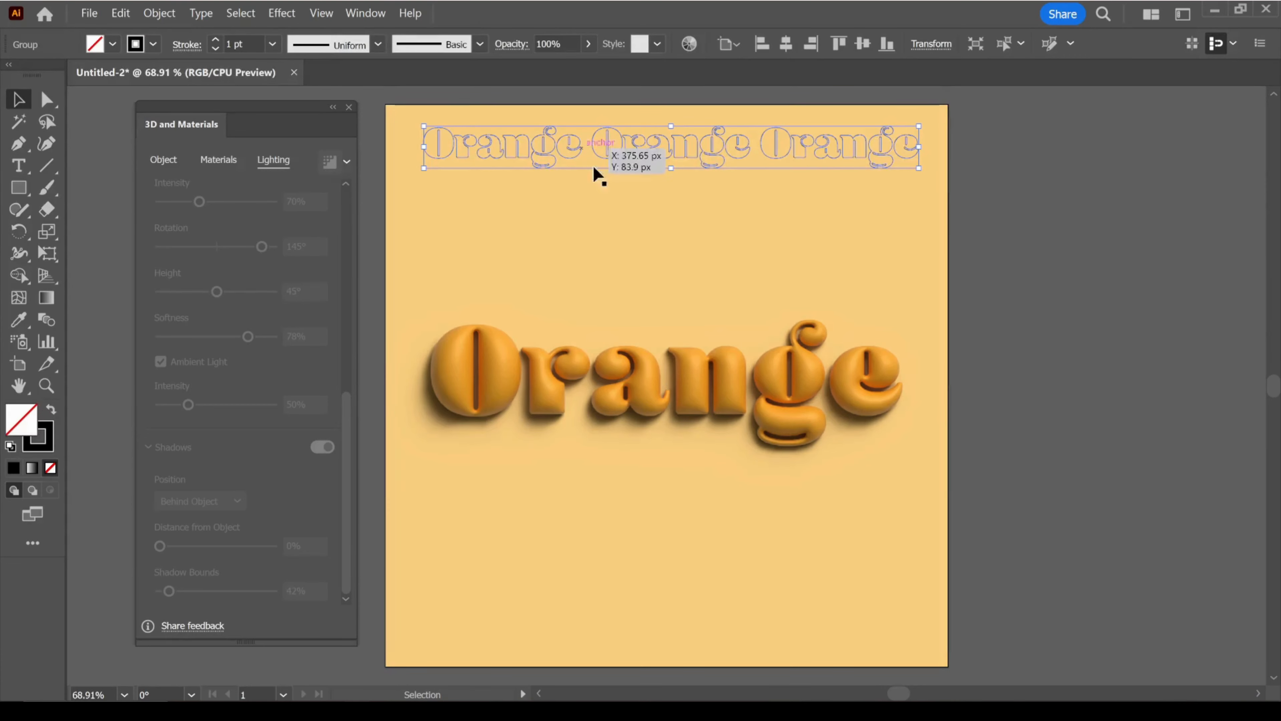
click(686, 239)
click(1060, 234)
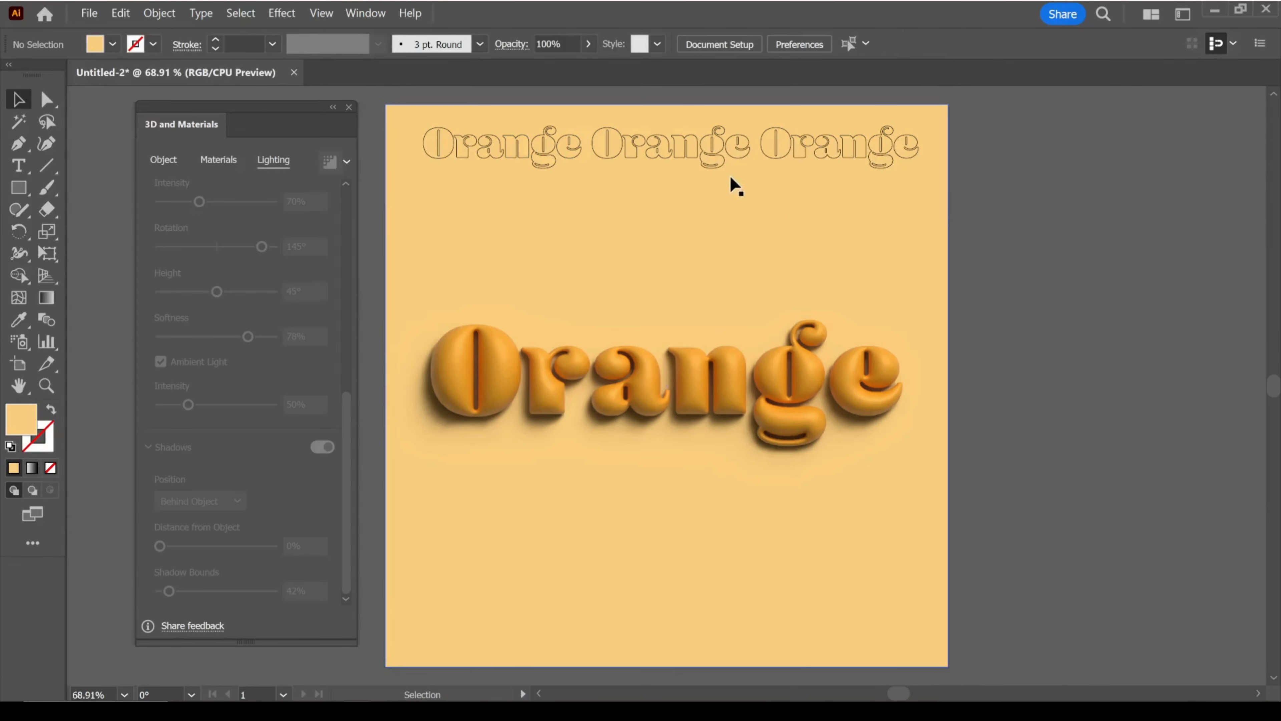
click(715, 156)
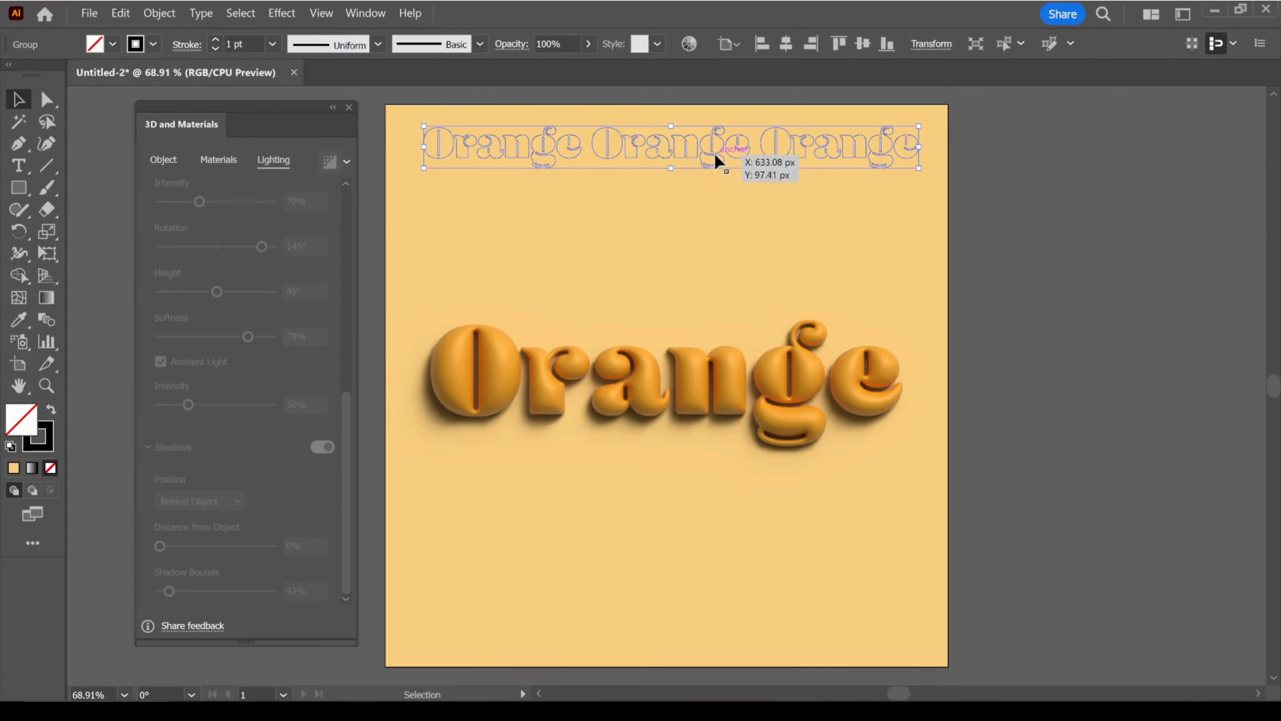
drag(715, 154, 718, 627)
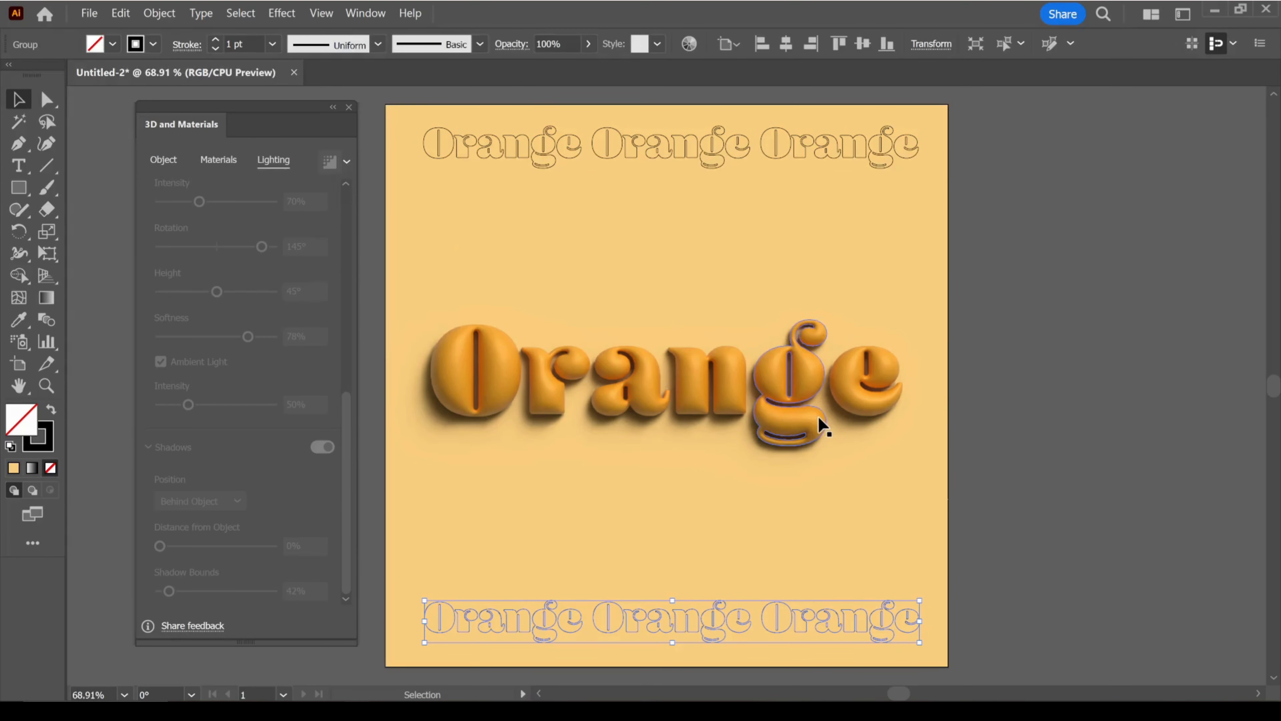
- Scale the 3D "Orange" lettering down slightly and nudge it toward the centre between the outlined text rows
click(872, 438)
mouse_move(902, 444)
mouse_down()
mouse_move(886, 426)
mouse_move(903, 444)
mouse_move(891, 436)
mouse_up()
drag(793, 411, 799, 413)
- Duplicate the top row of outlined text and rotate the copy 90° counterclockwise into a vertical line
click(738, 154)
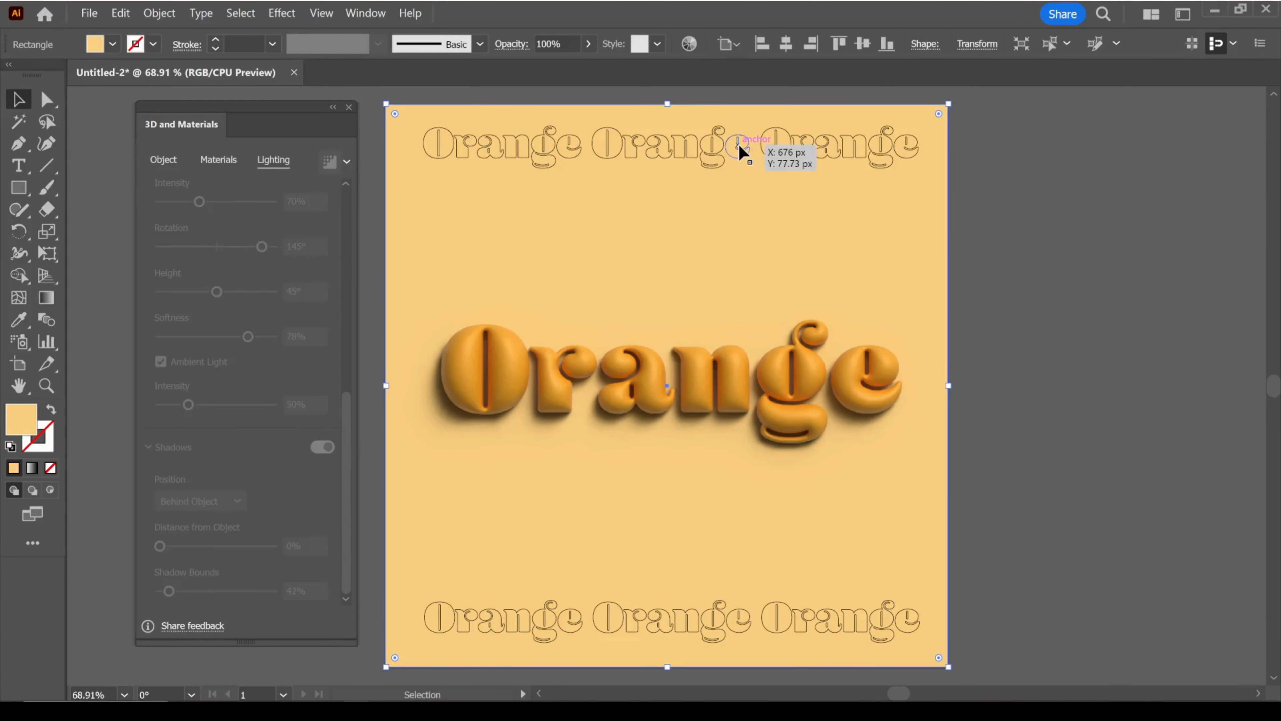
click(739, 145)
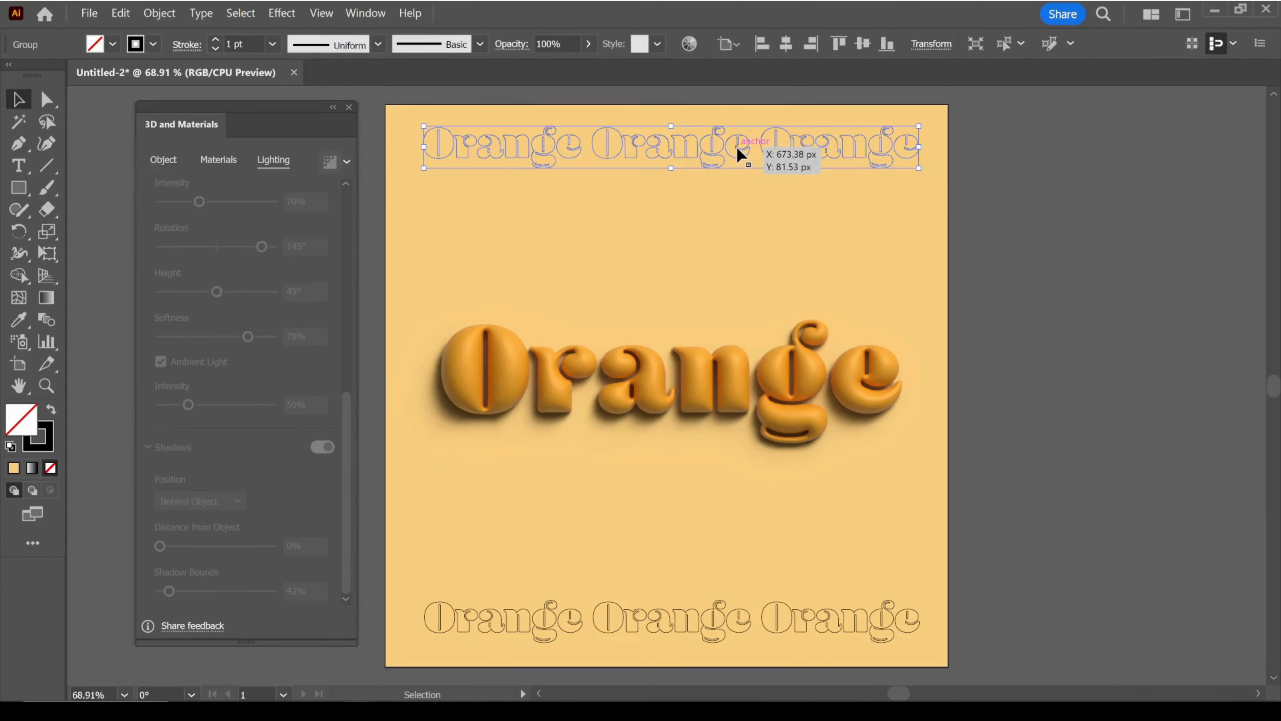
drag(738, 149, 739, 230)
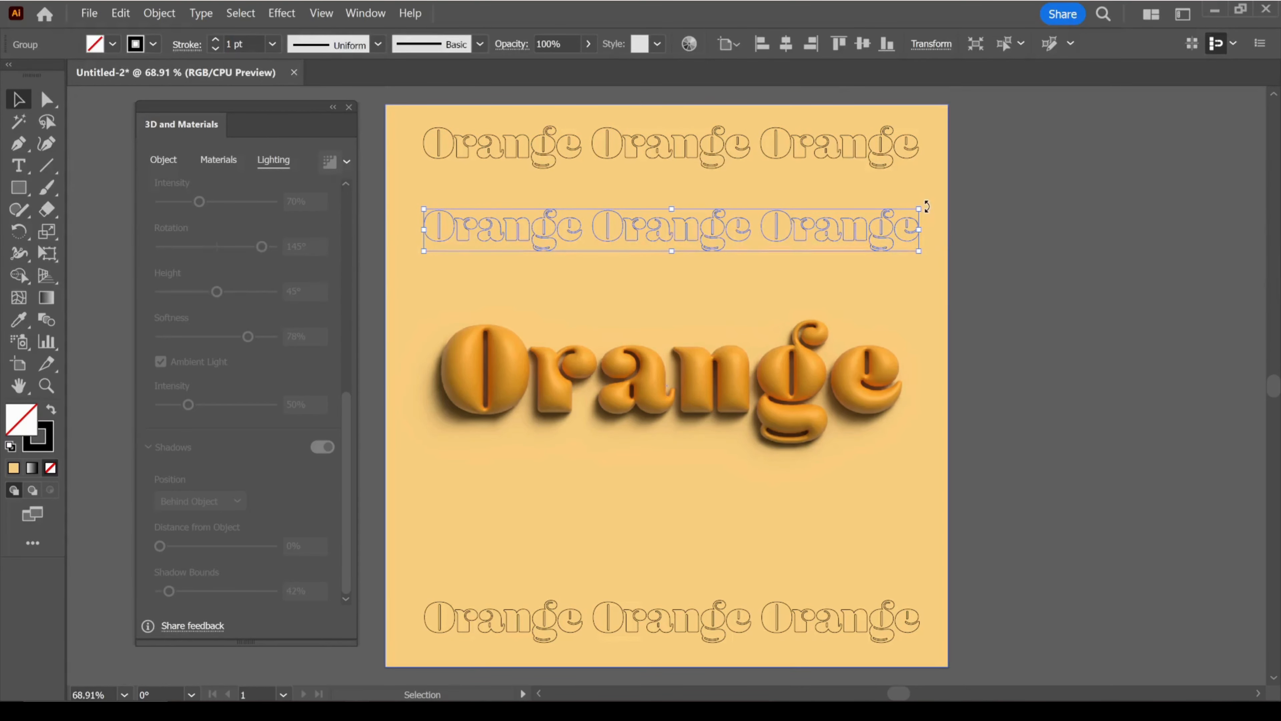
drag(927, 206, 636, 109)
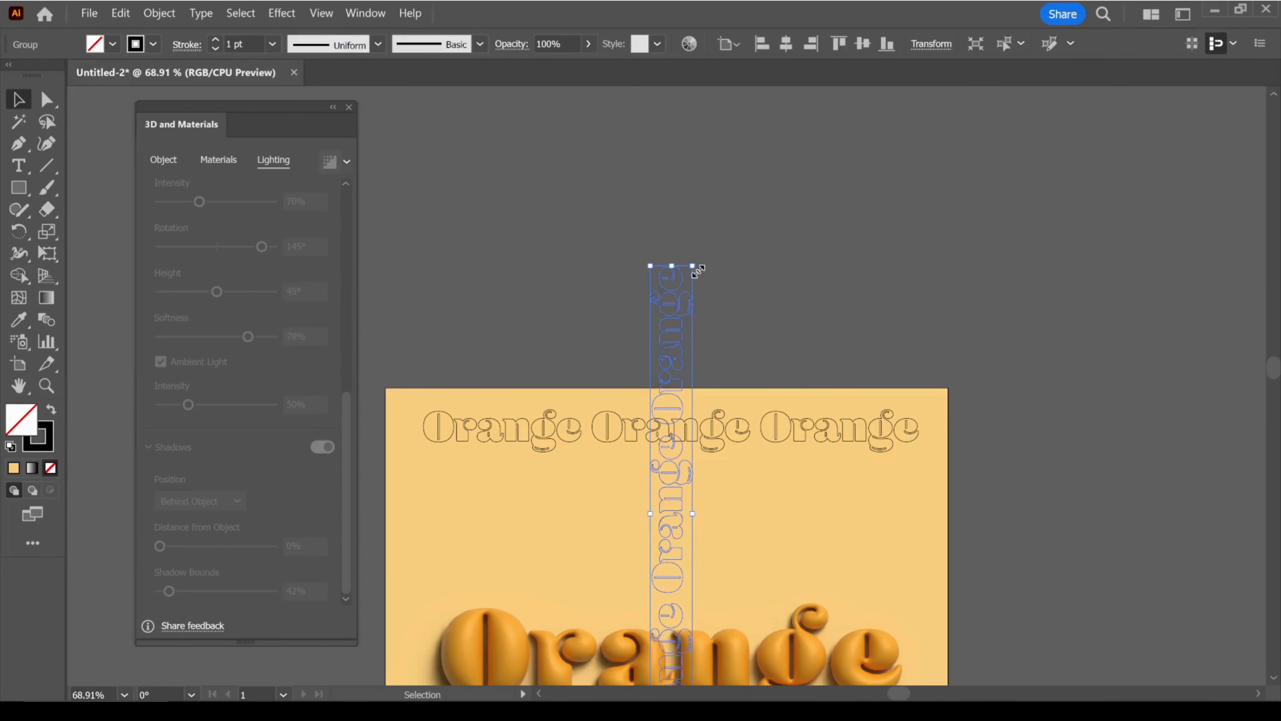
- Shrink the vertical outlined text and place one copy along each side edge of the artboard, beside the 3D lettering
drag(695, 266, 684, 381)
scroll(981, 567, down, 5)
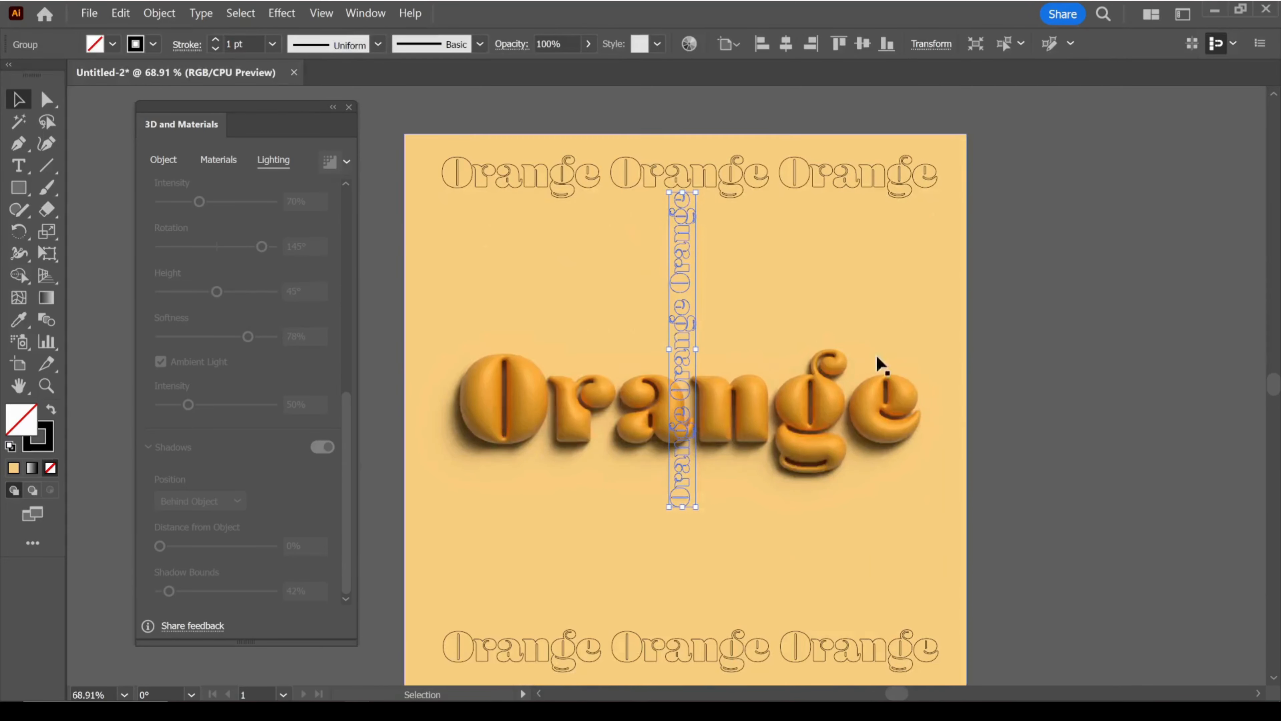
drag(676, 336, 935, 400)
click(1046, 465)
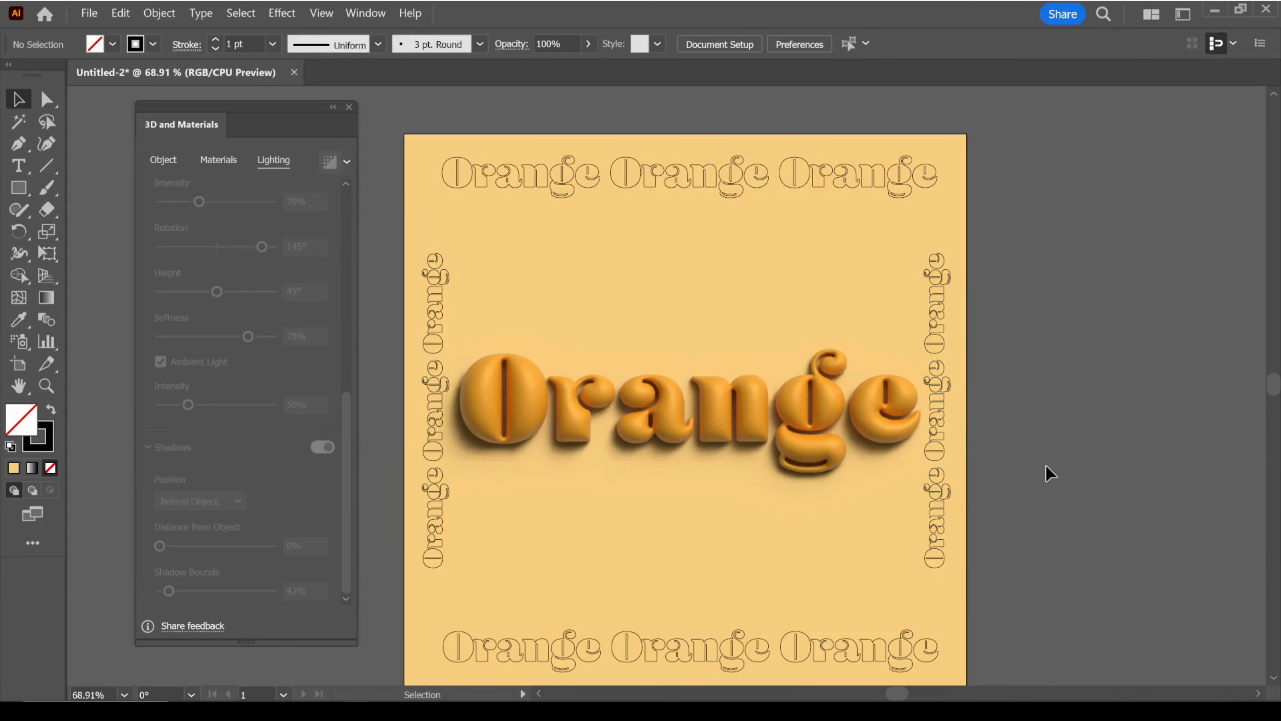
key(ctrl+minus)
key(ctrl+minus)
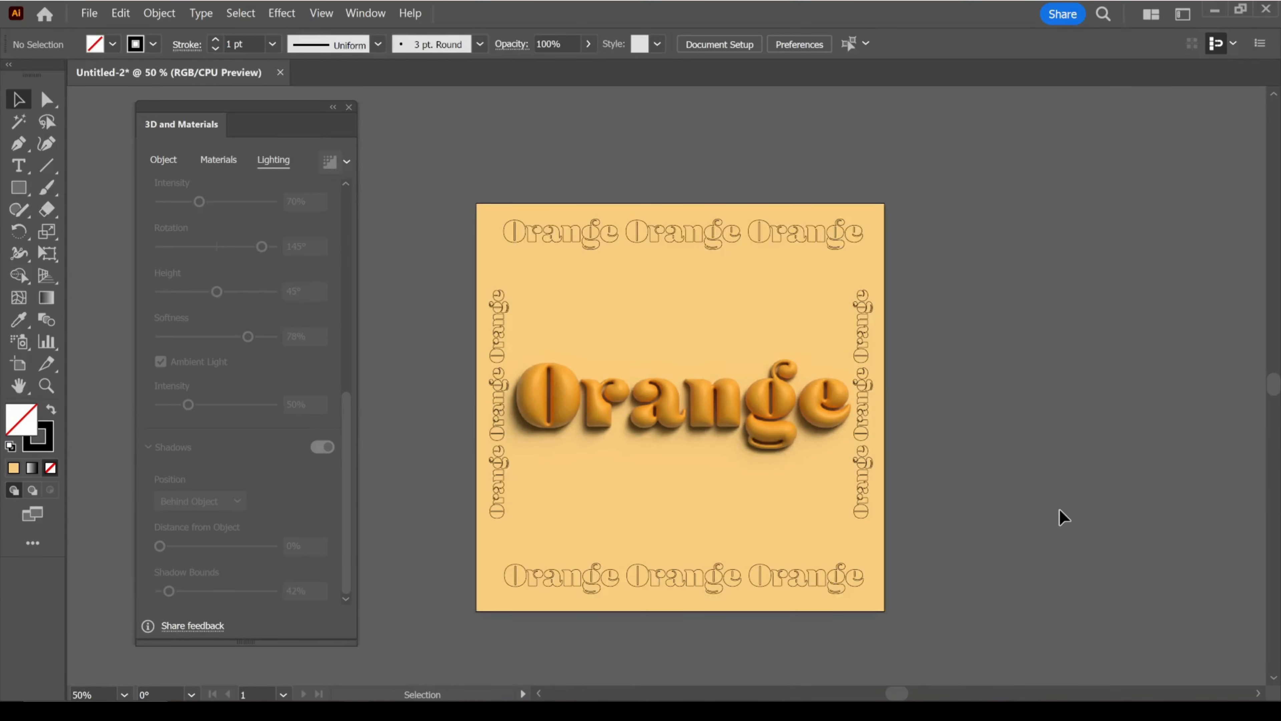